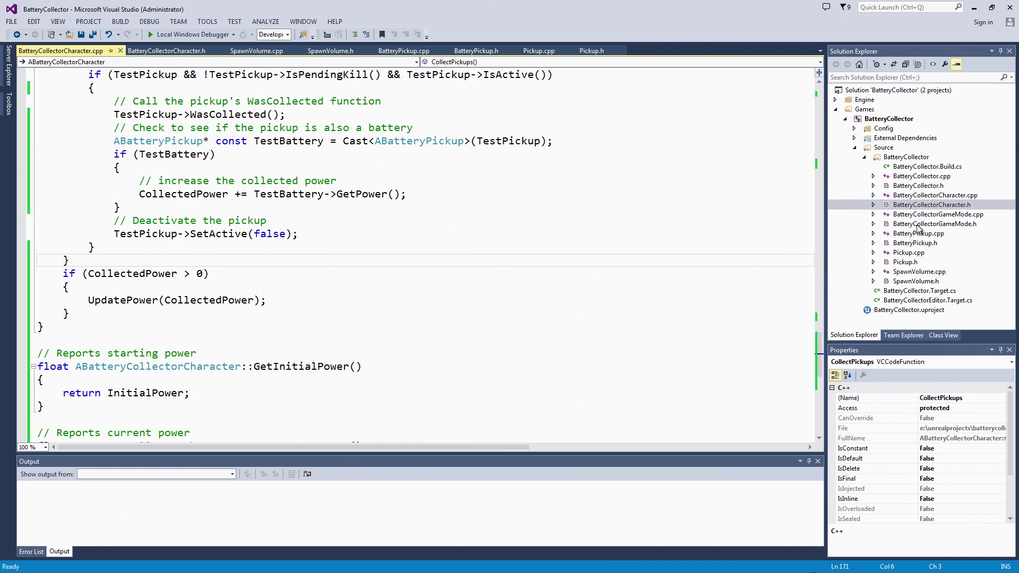
Step: In BatteryCollectorGameMode.h, add a protected section below the constructor declaration and save
double_click(964, 224)
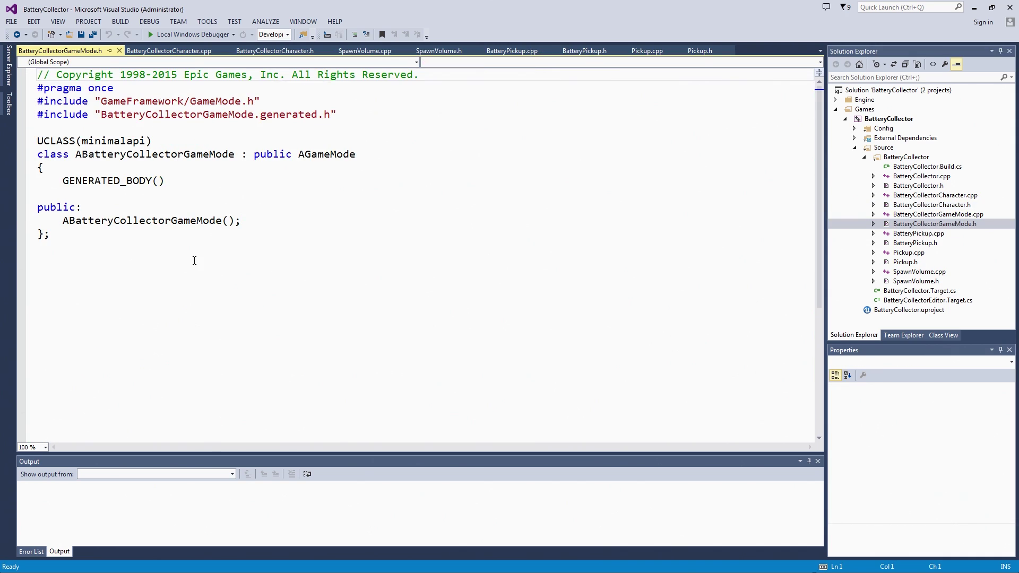
left_click(263, 222)
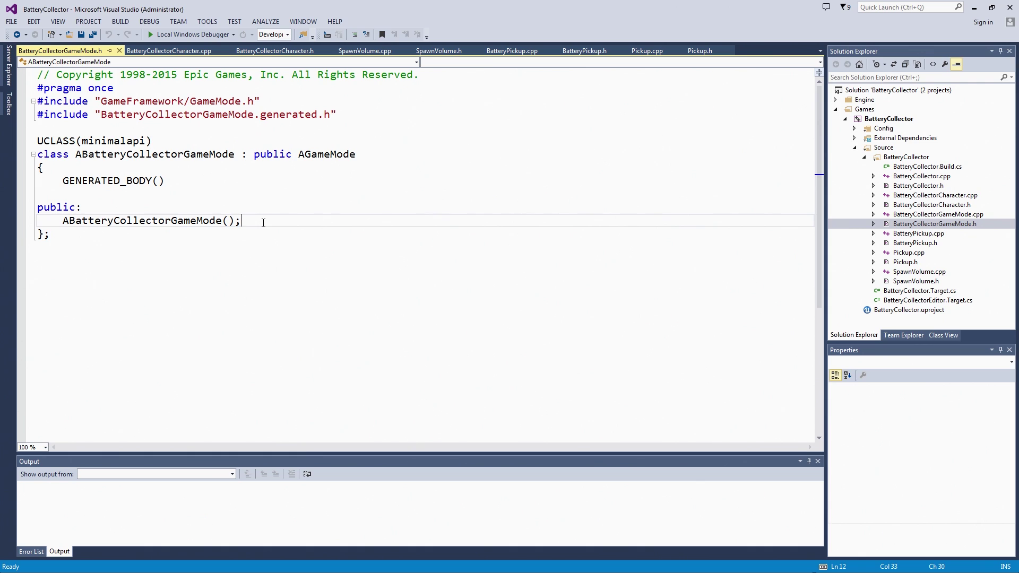
key("Return")
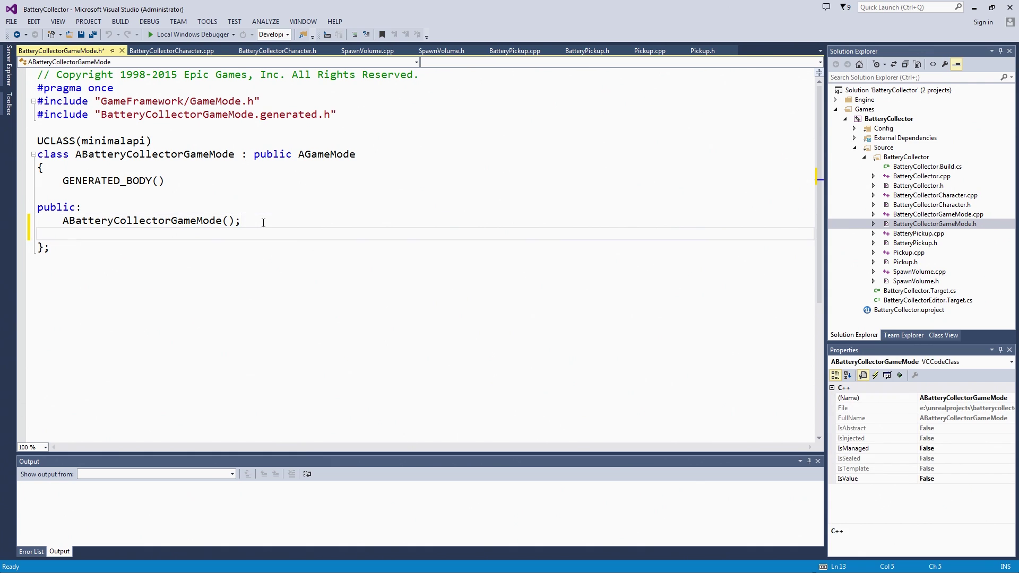
key("Return")
type("p")
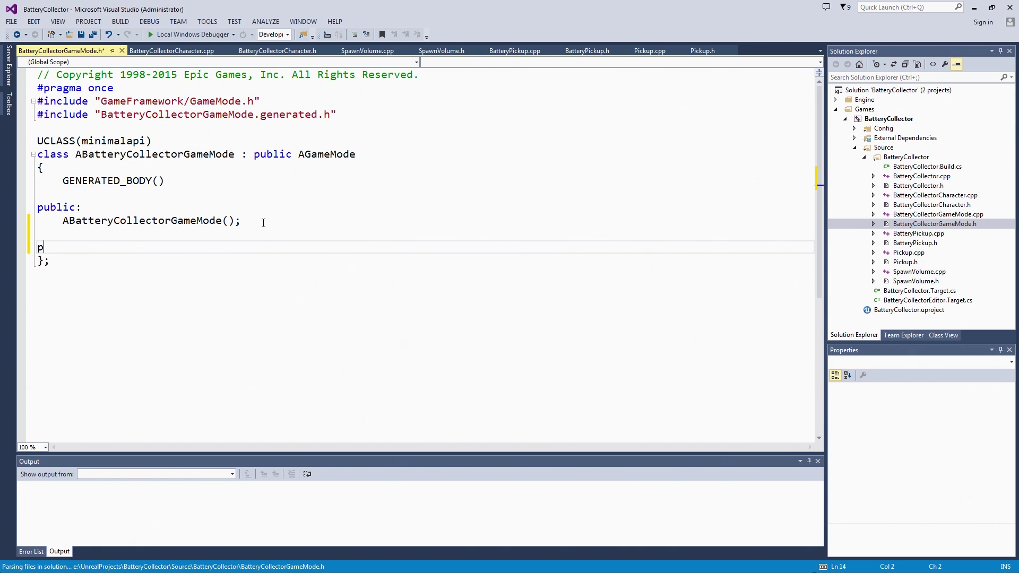
type("rotect")
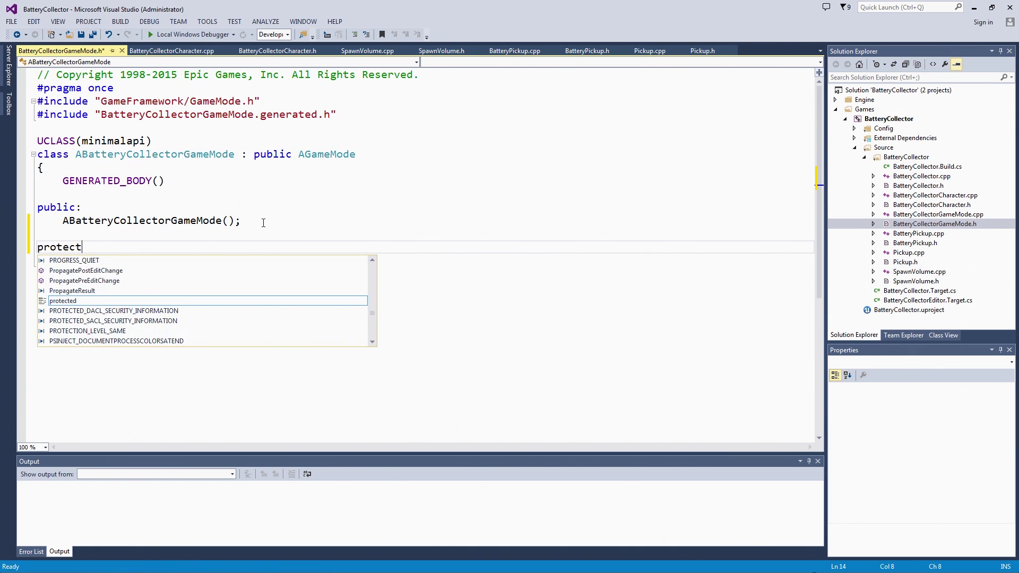
type("ed:")
key("Return")
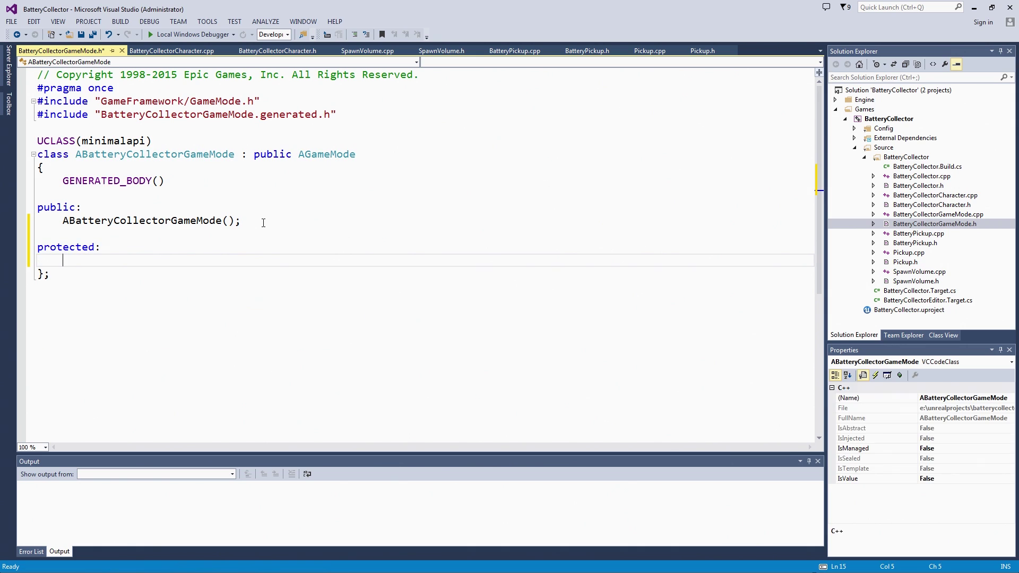
key("ctrl+s")
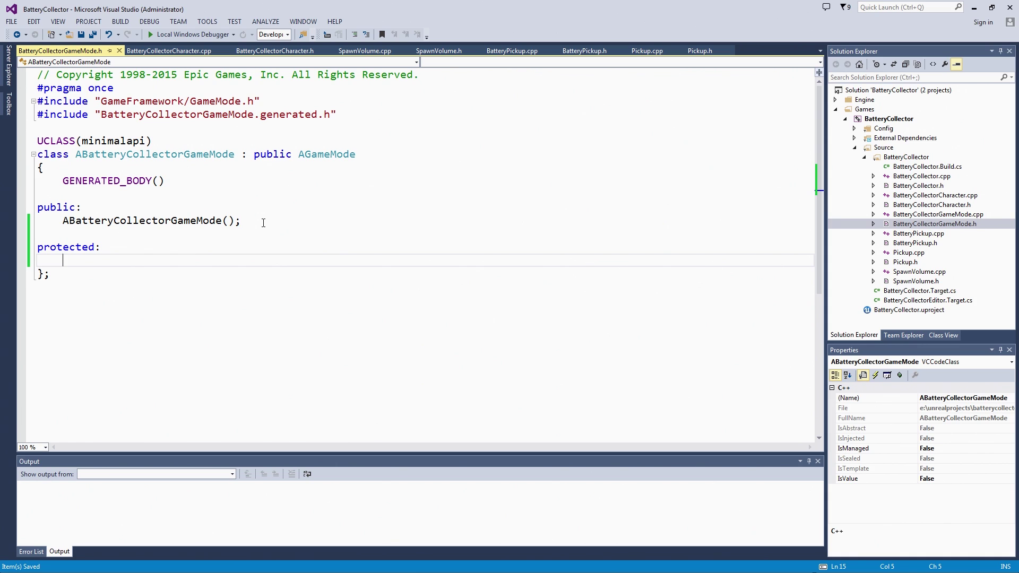
type("float ")
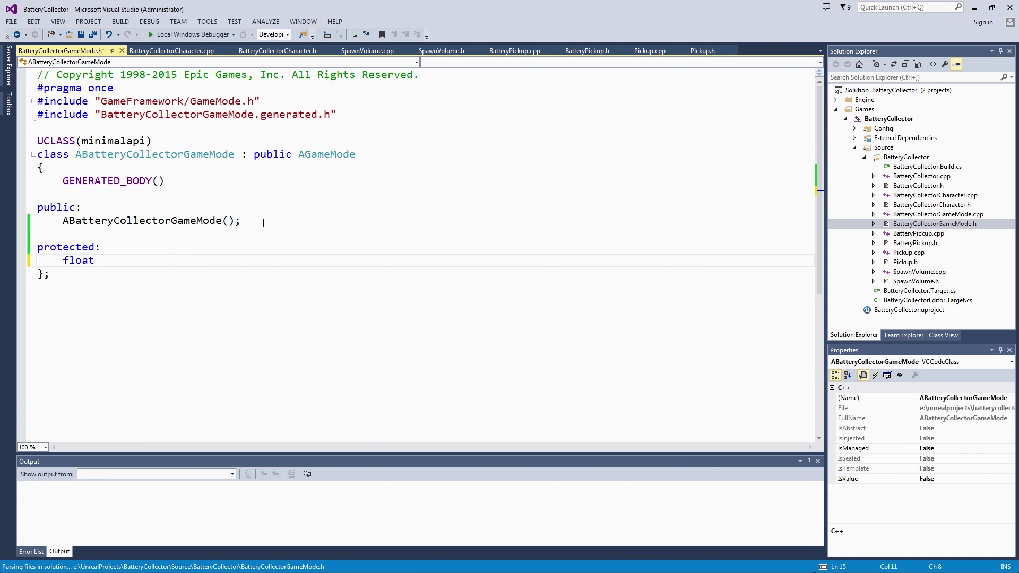
type("Decary")
Step: Fix the float DecayRate name, add a /** */ comment about power-loss rate, and save
key("BackSpace")
key("BackSpace")
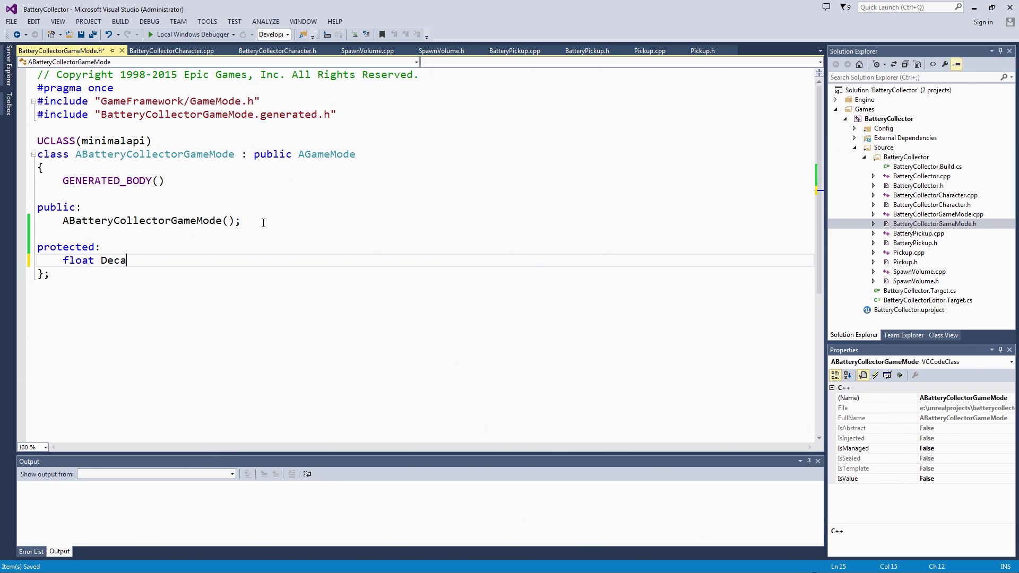
type("yRate;")
key("ctrl+Return")
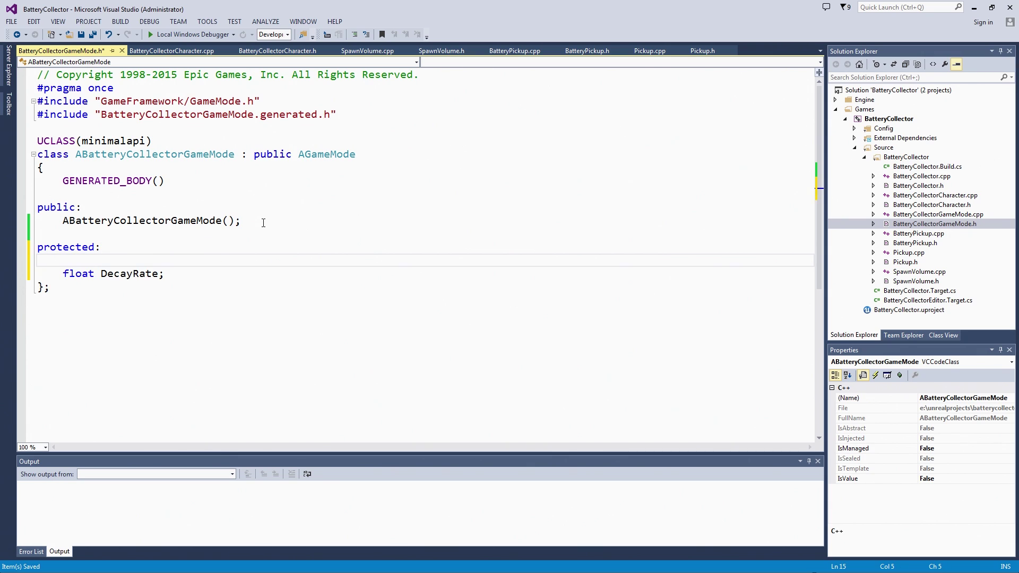
type("//")
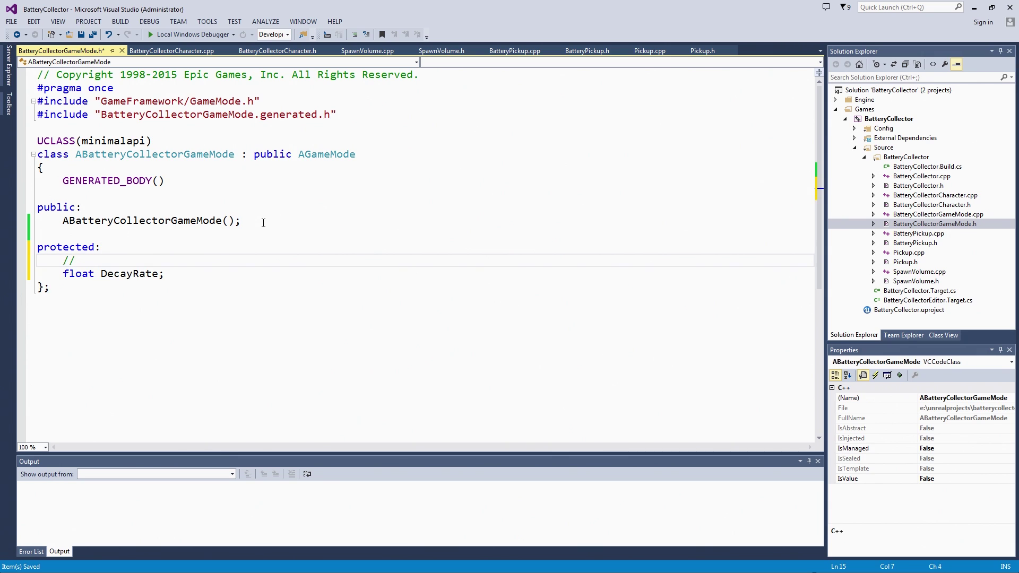
key("shift+Home")
type("/** */")
key("Left")
key("Left")
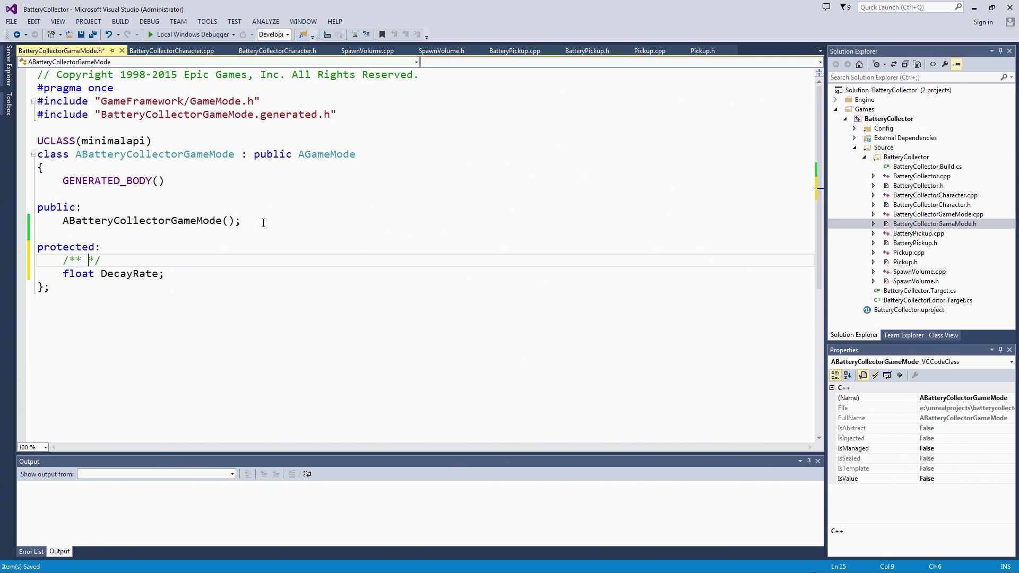
type("The rate at w")
type("hich the characte")
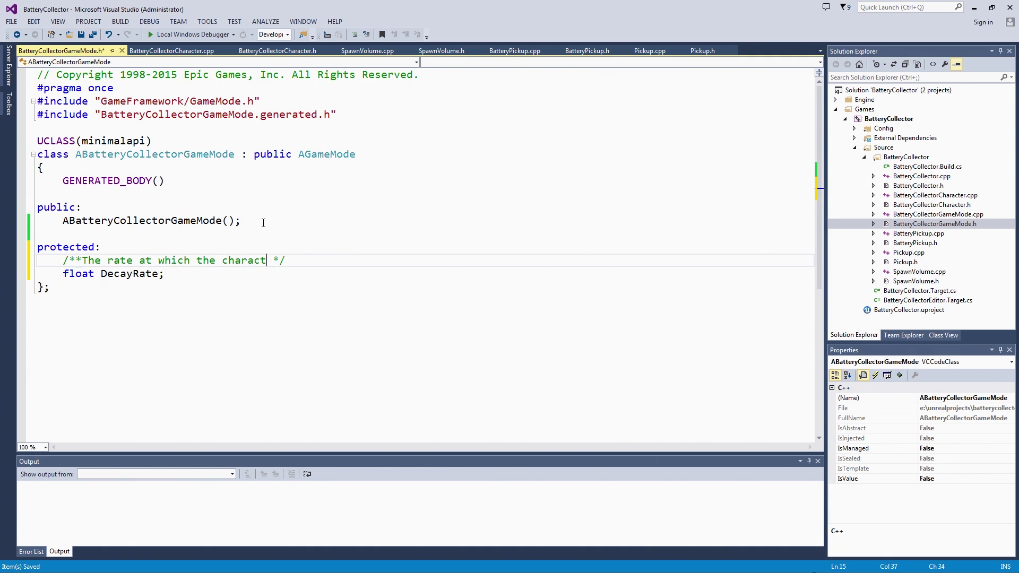
type("r loses power")
key("Down")
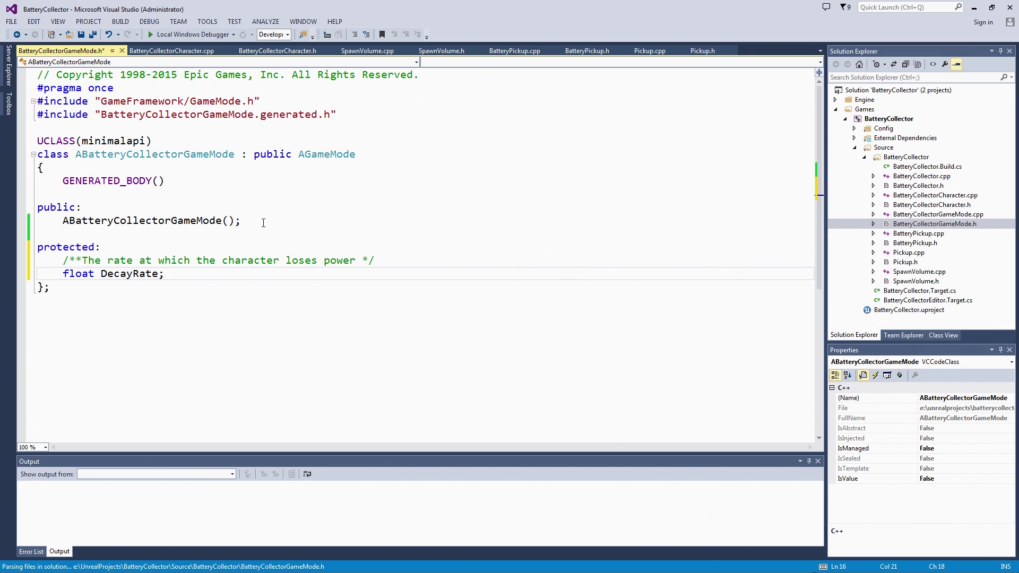
key("ctrl+s")
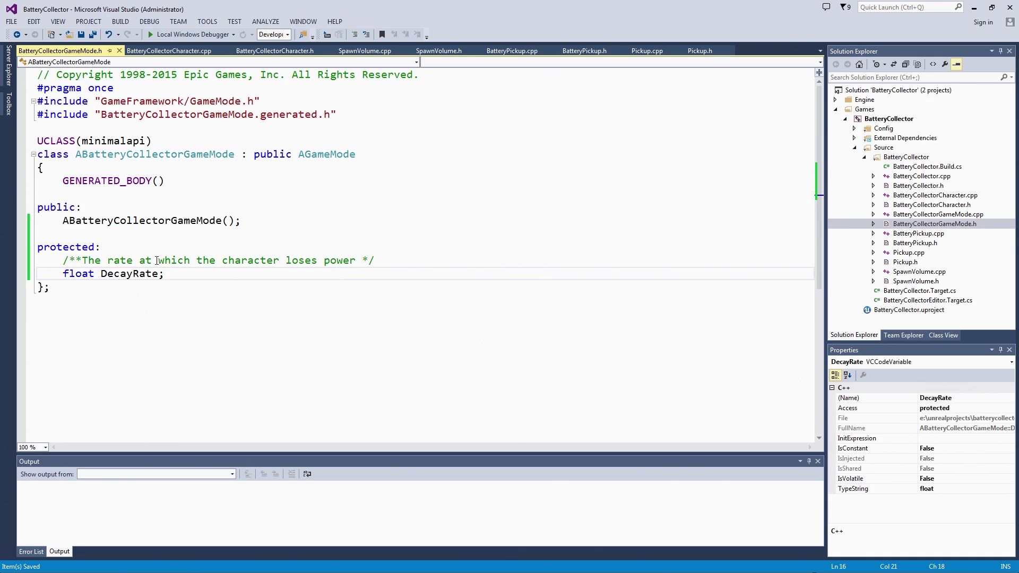
Step: Mark DecayRate with UPROPERTY(EditDefaultsOnly, BlueprintReadWrite, Category = "Power") and save the header
left_click(391, 257)
key("Return")
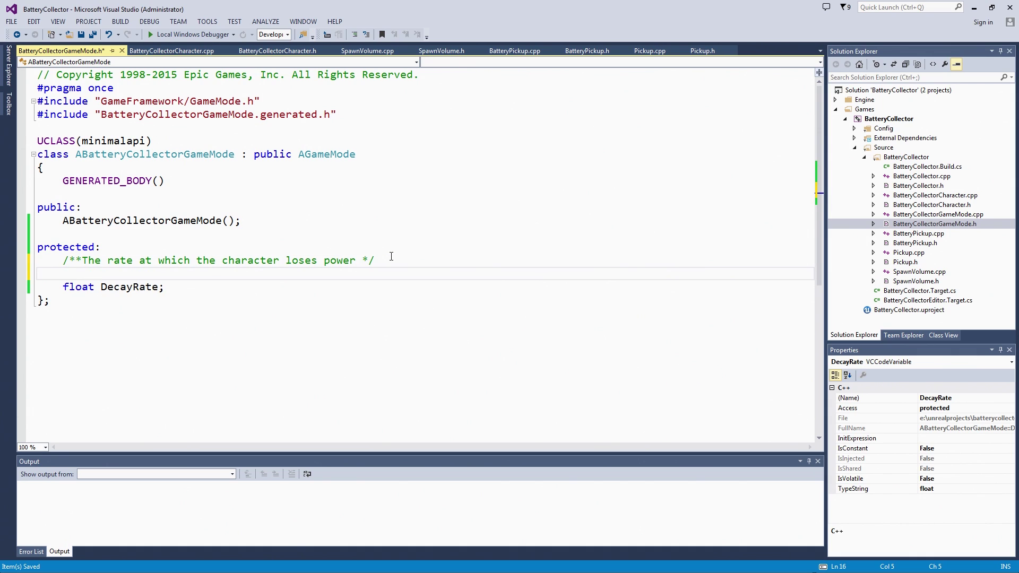
type("UPR")
type("OPERTY(")
type("EditDe")
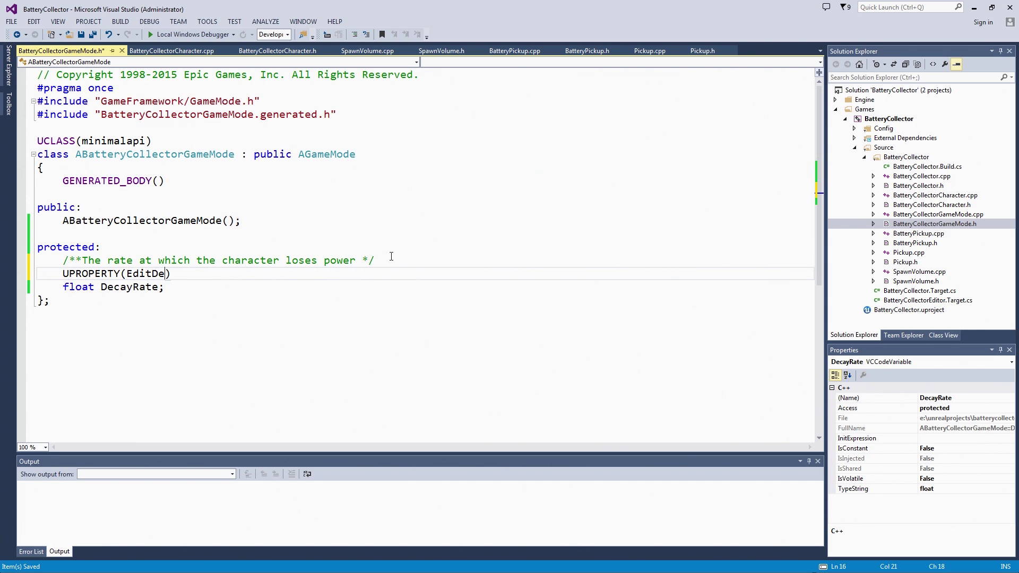
type("faul")
key("BackSpace")
key("BackSpace")
key("BackSpace")
key("BackSpace")
type("fa")
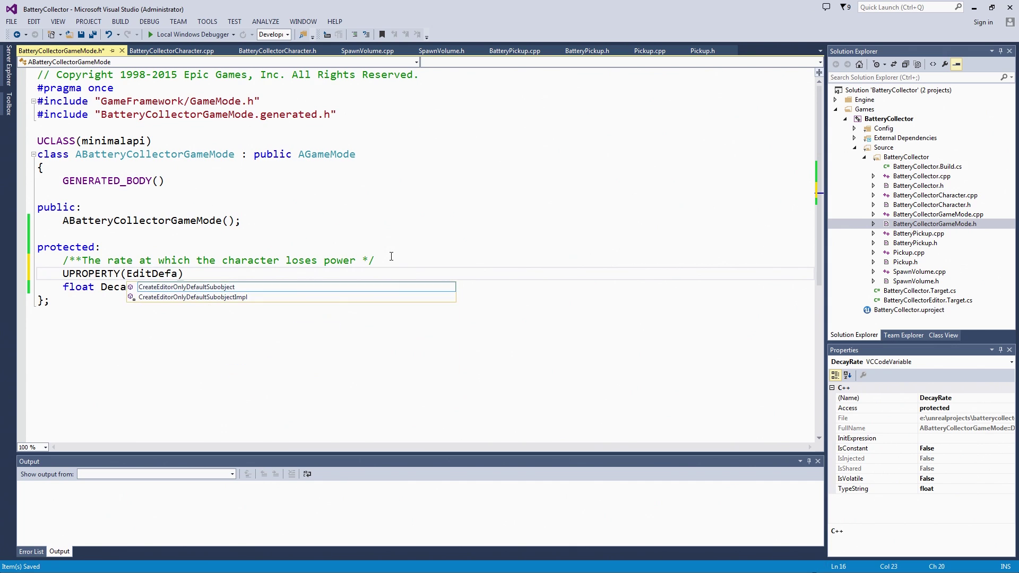
type("ults")
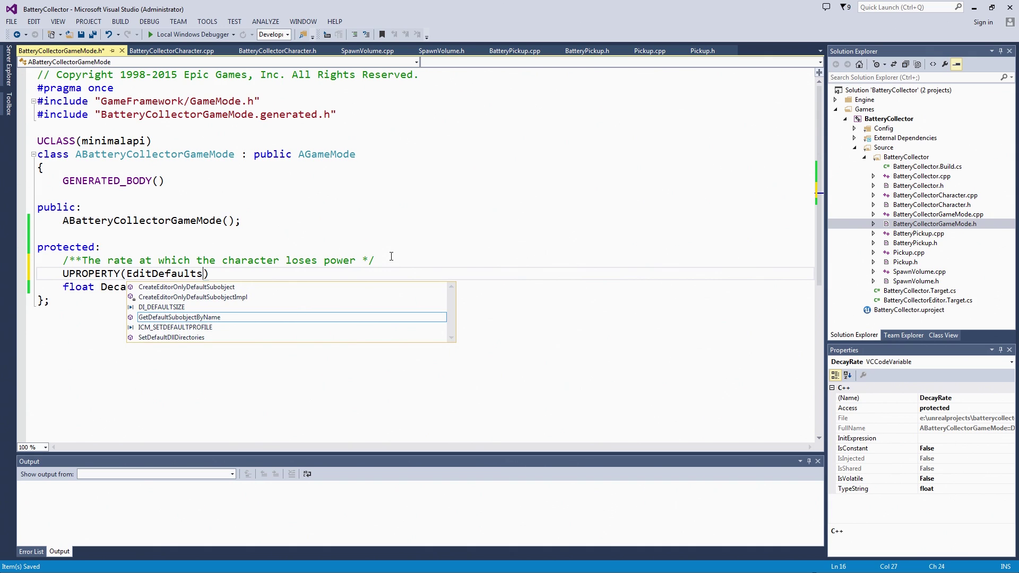
type("Only,")
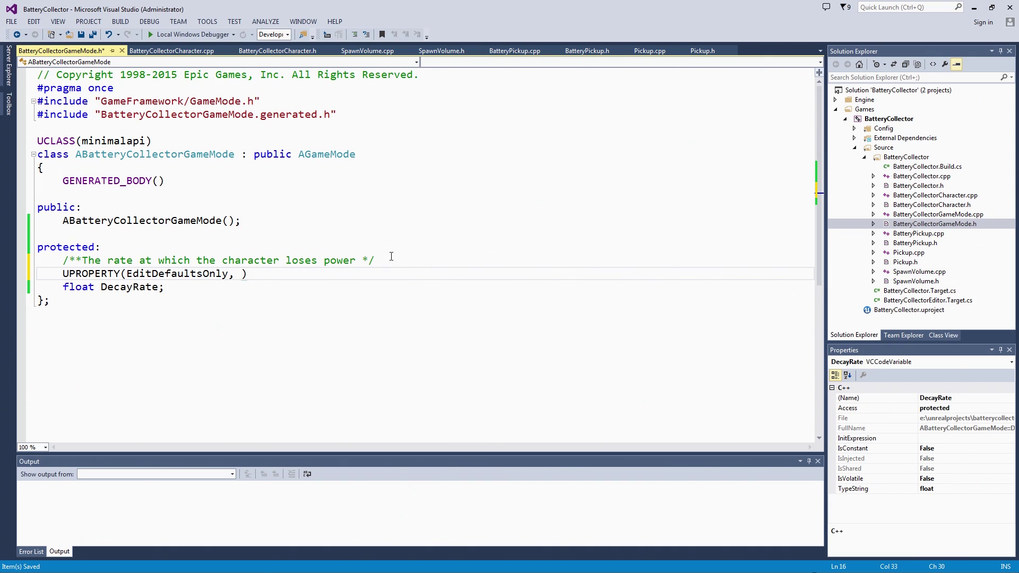
key("ctrl+s")
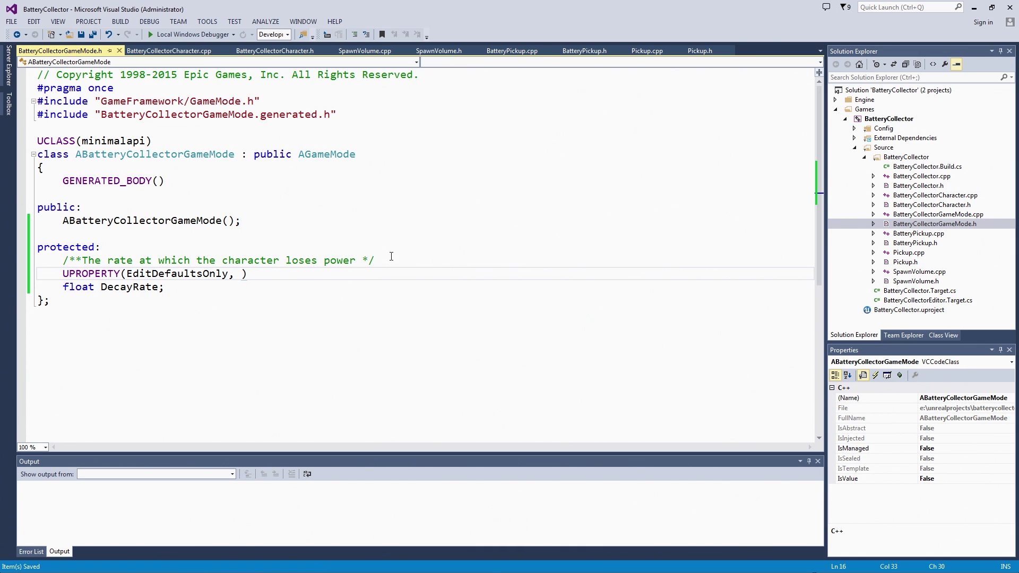
type("Bluepri")
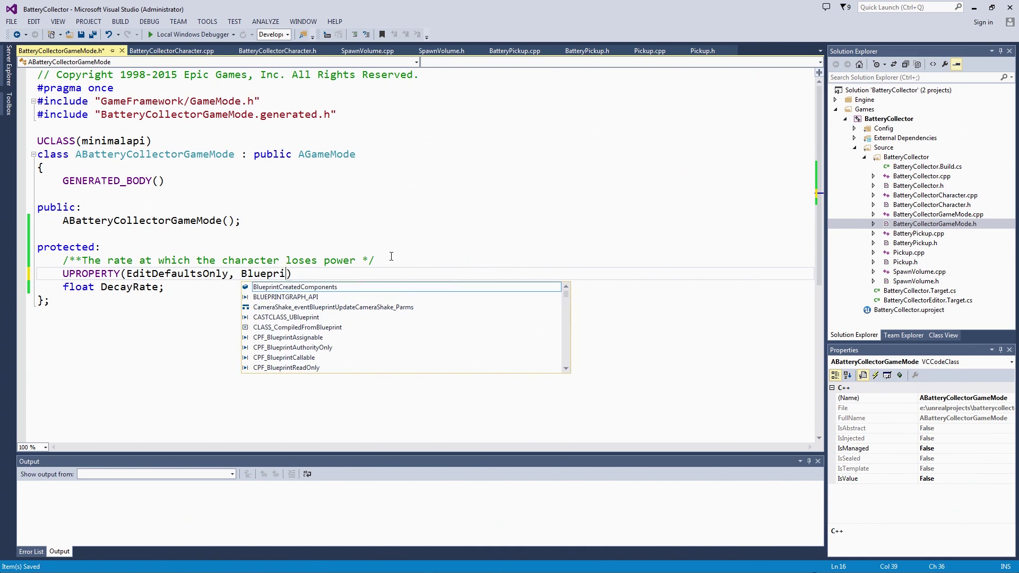
type("ntReadWr")
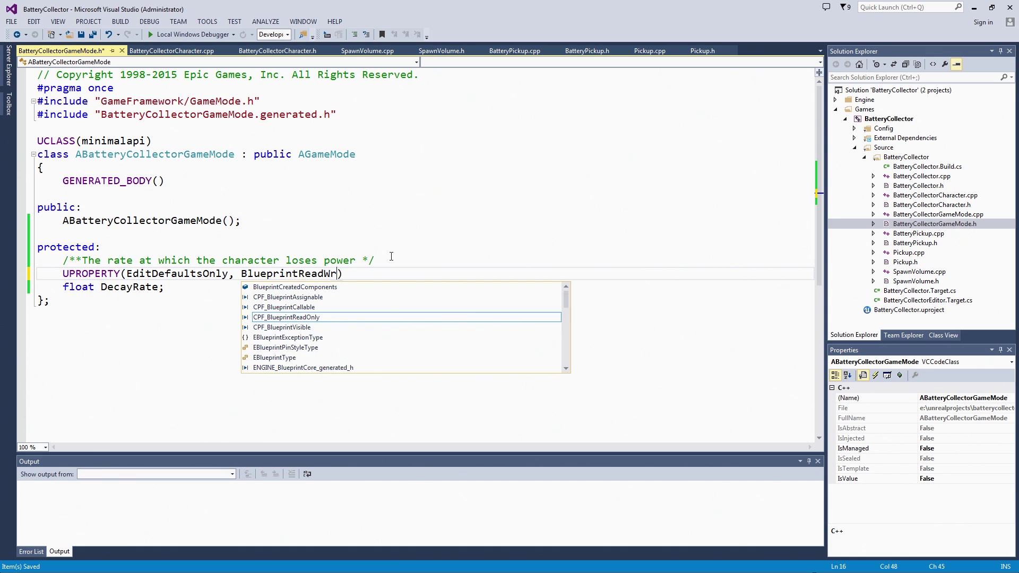
type("ite")
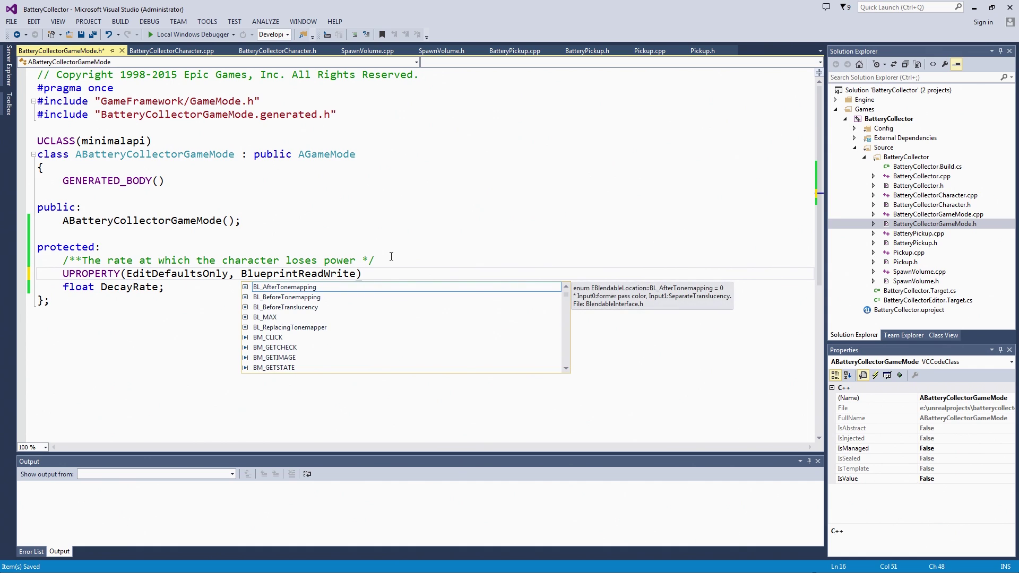
type(",")
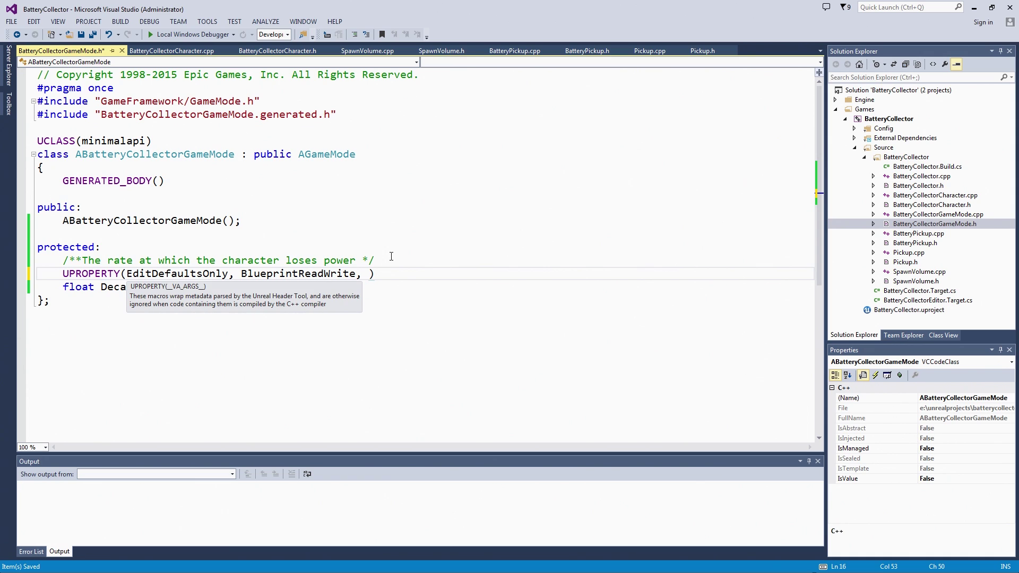
type("Catego")
type("ry = \"")
type("Power")
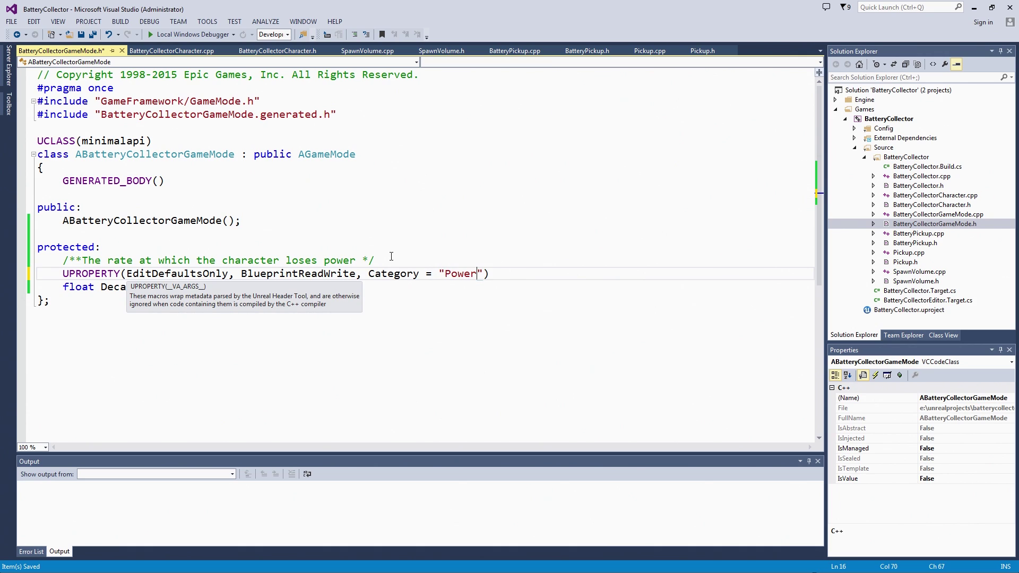
key("End")
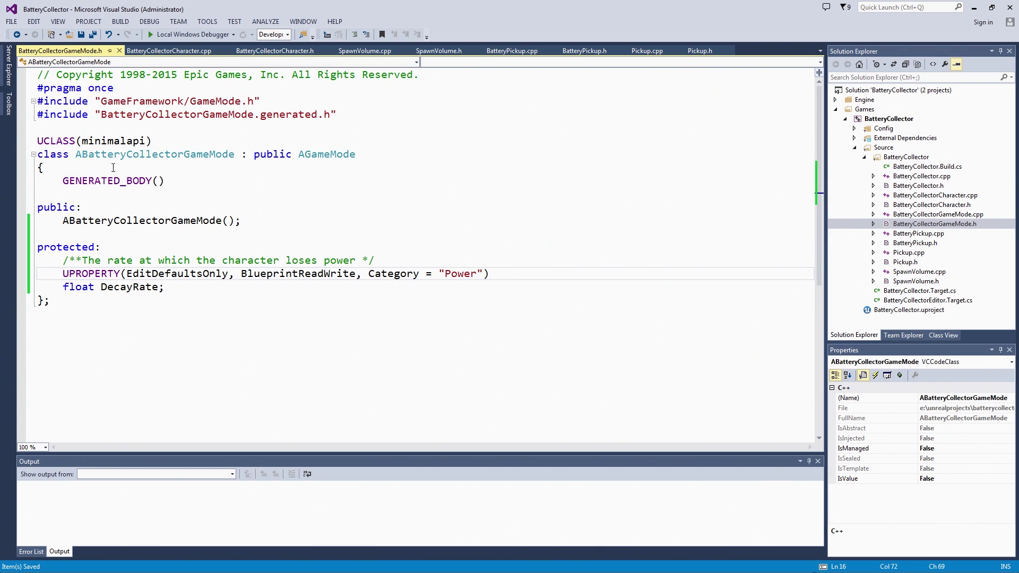
Step: In BatteryCollectorGameMode.cpp's constructor, add '//base decay rate' and DecayRate = 0.01f;, then save
double_click(953, 215)
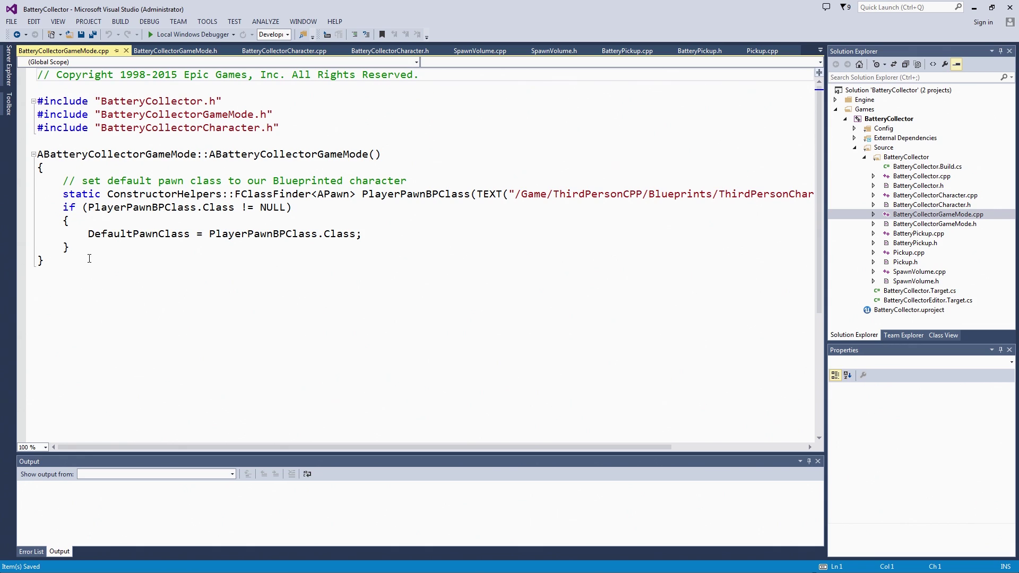
left_click(90, 247)
key("Return")
key("Return")
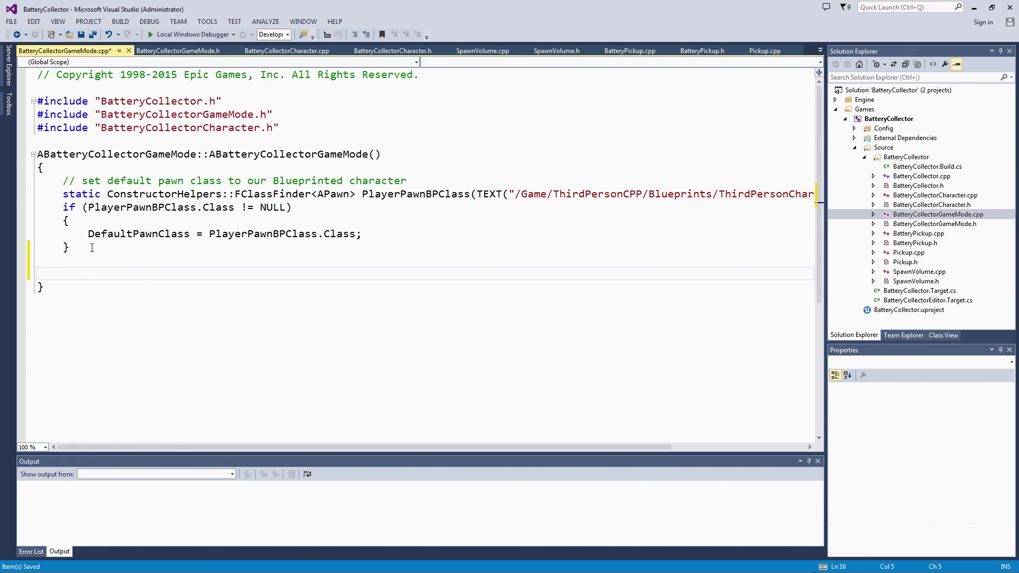
type("/base ")
type("decay r")
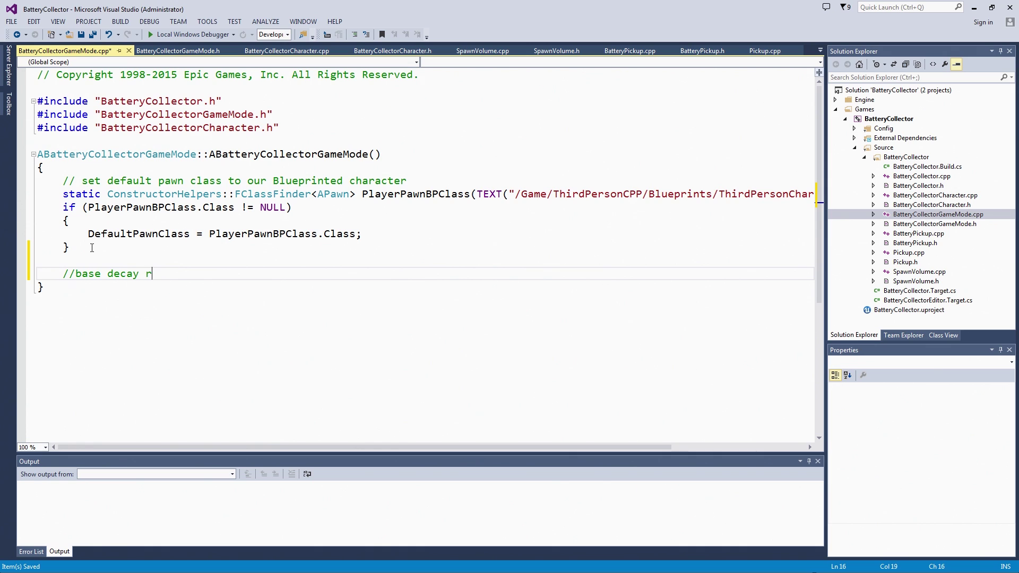
type("ate")
key("Return")
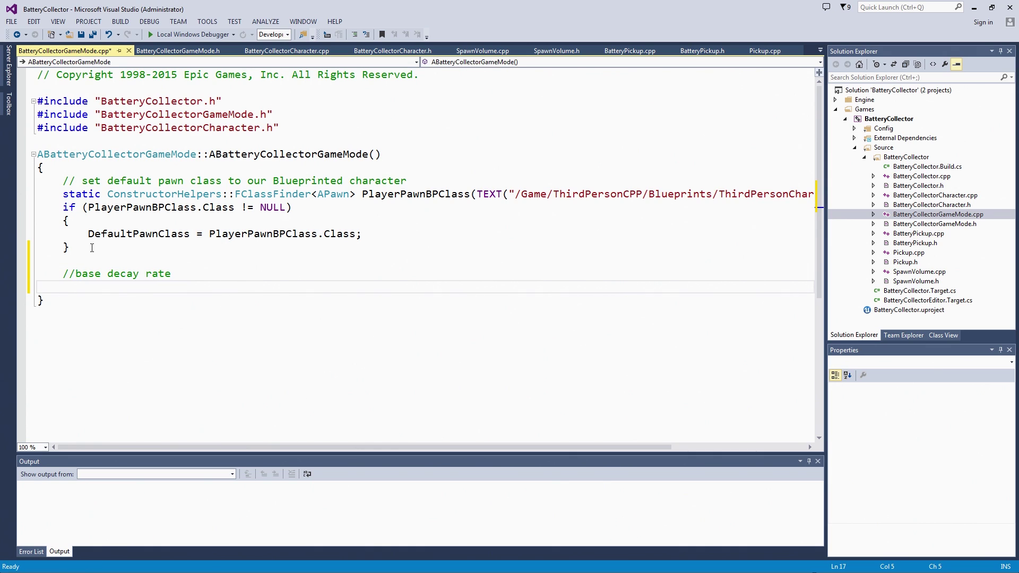
type("Decay")
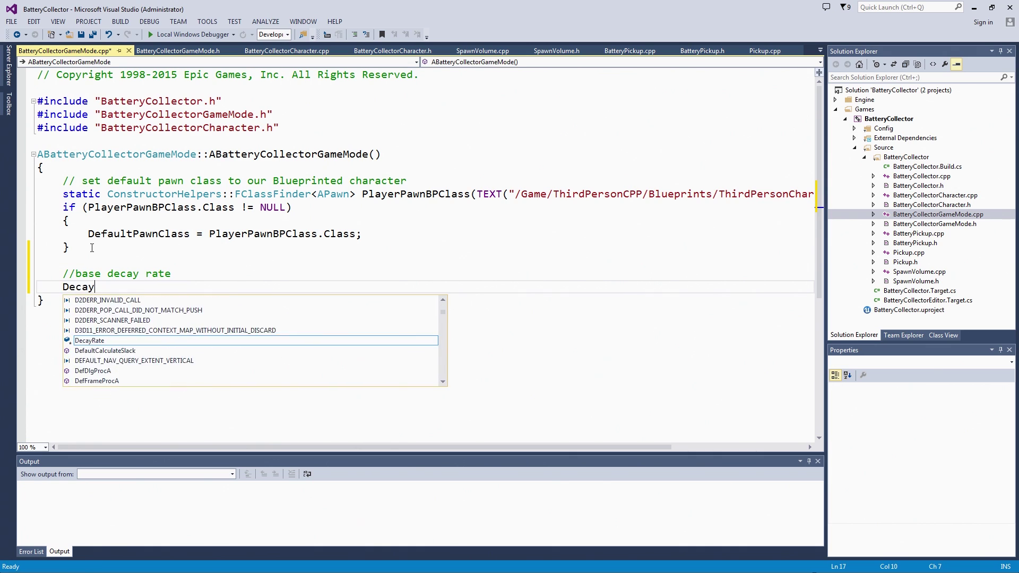
type("Rate")
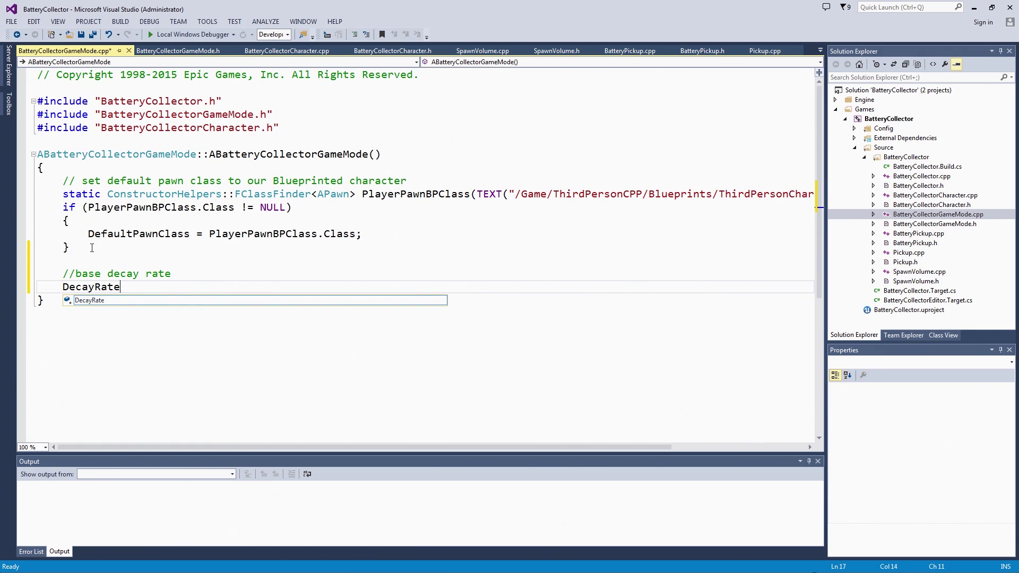
type(" = 0.")
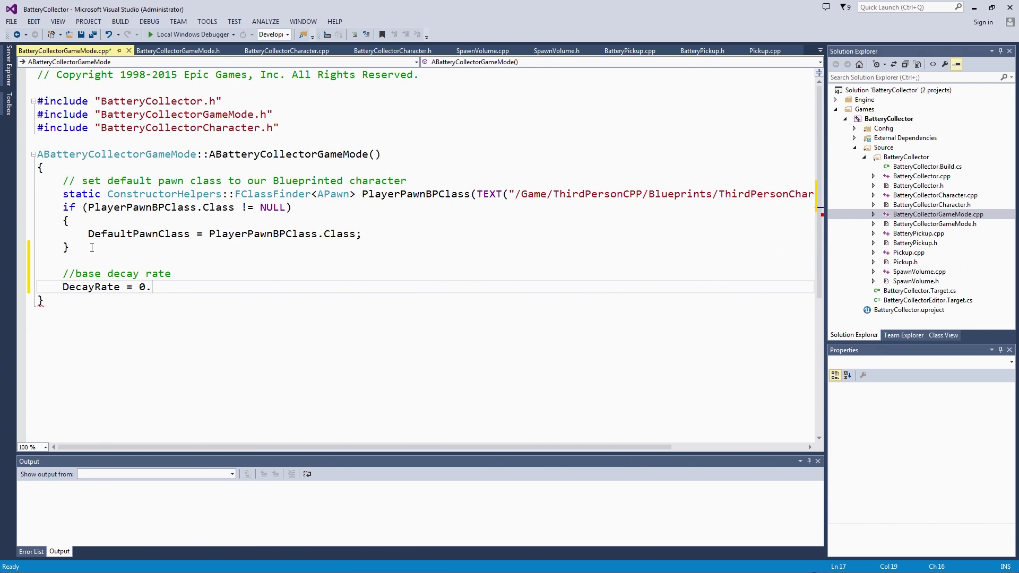
type("01")
key("BackSpace")
type("f;")
key("ctrl+s")
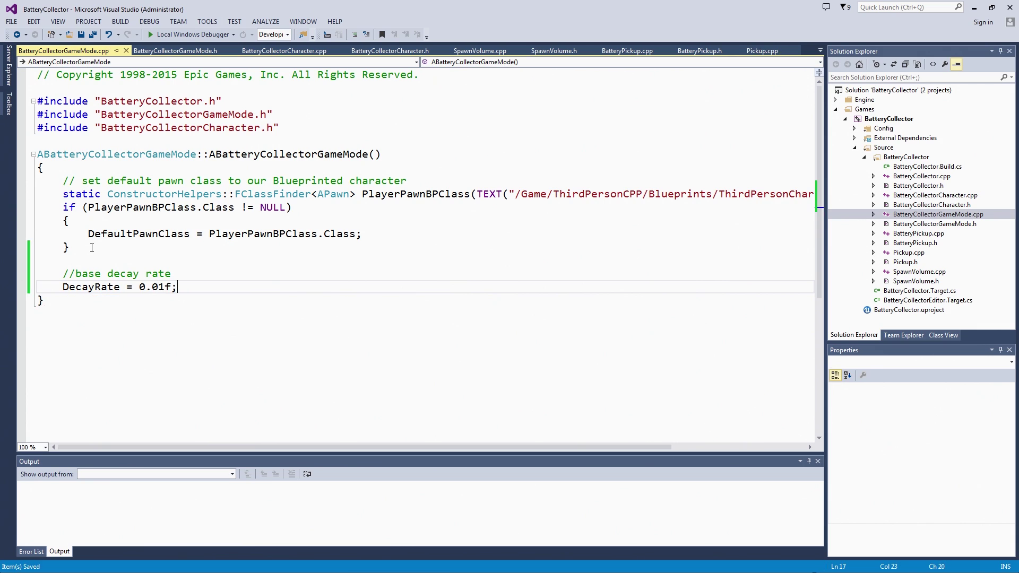
scroll(170, 281, "down", 2)
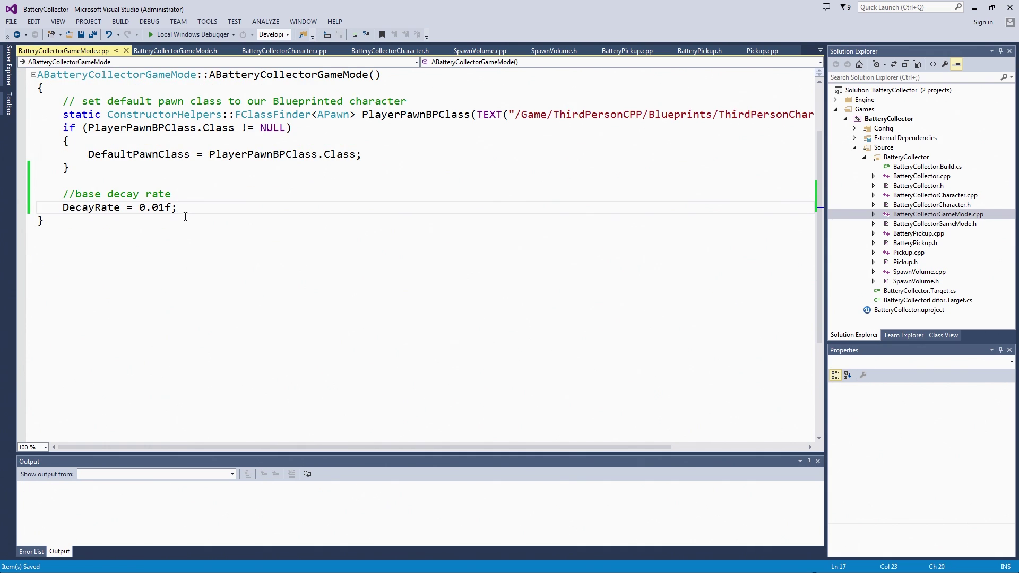
left_click_drag(184, 216, 64, 193)
left_click(203, 199)
scroll(202, 213, "up", 2)
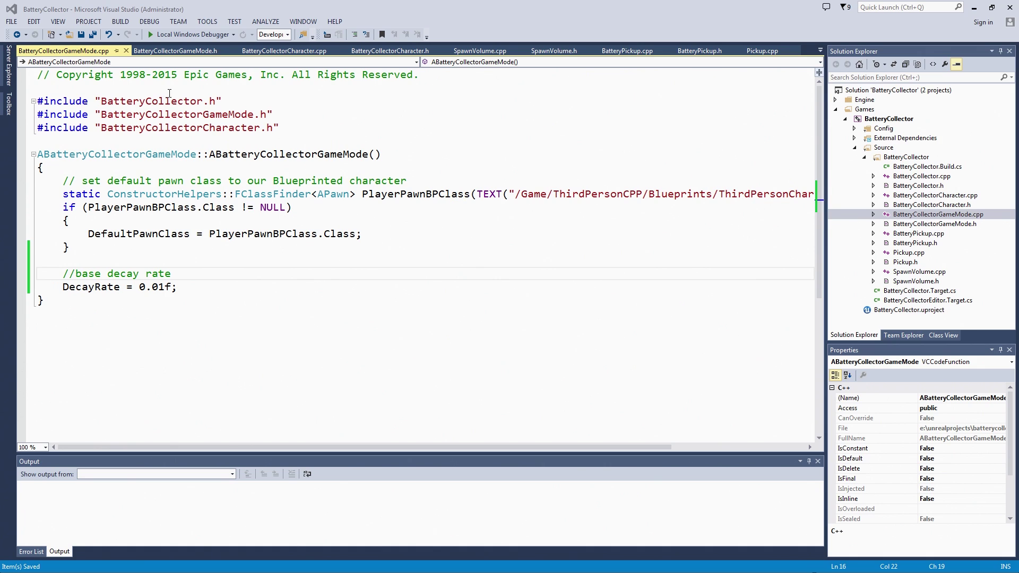
left_click(175, 51)
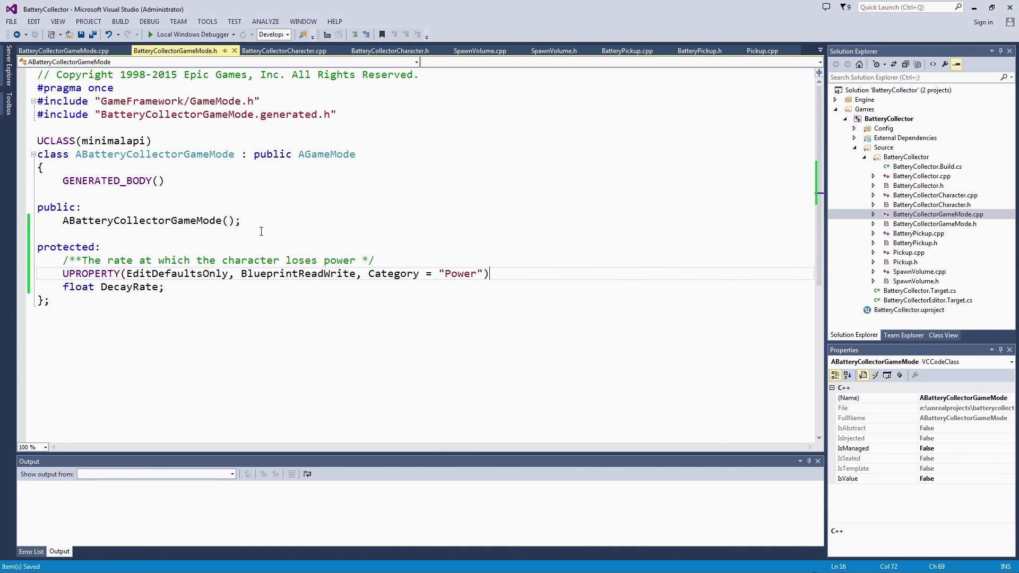
Step: Add virtual void Tick(float DeltaTime) override; below the constructor declaration and save
left_click(245, 235)
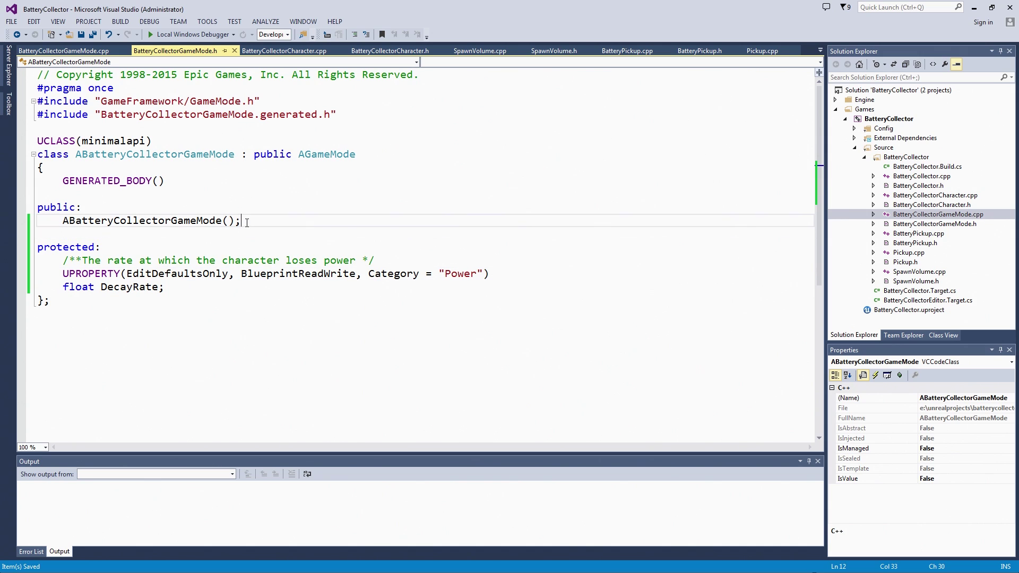
key("Return")
key("Return")
type("v")
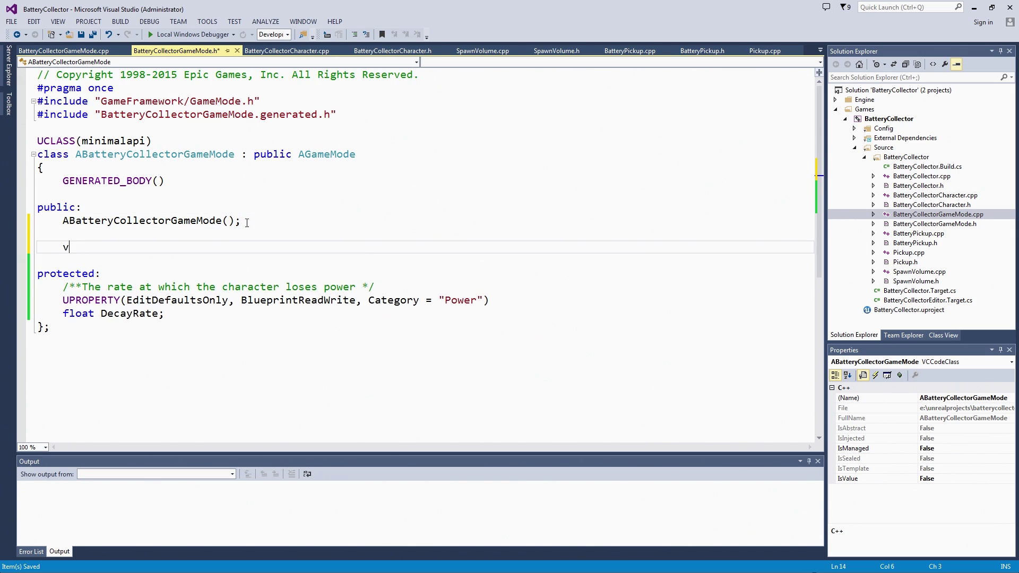
type("irtual void ")
type("Tick(flo")
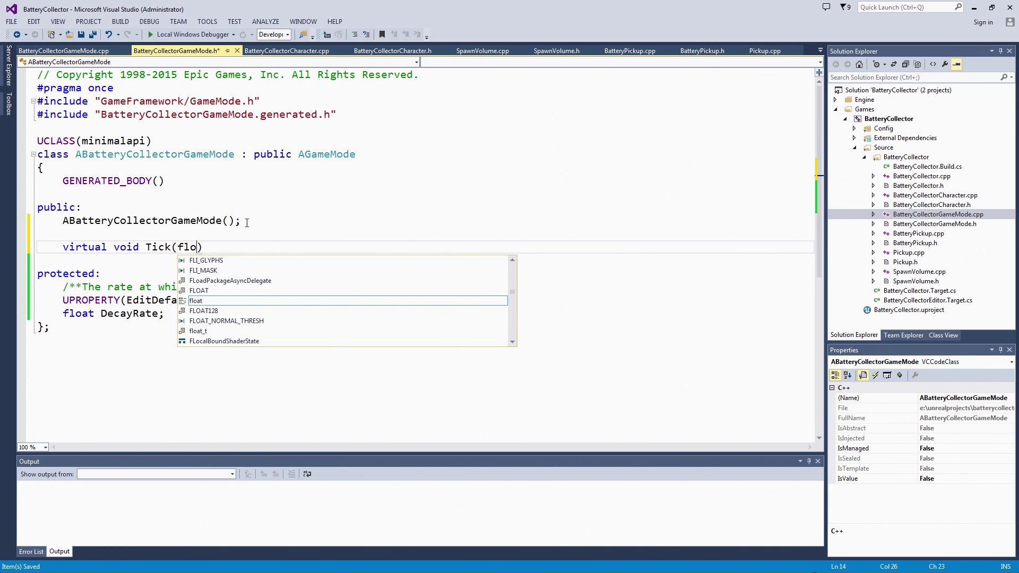
type("at Delti")
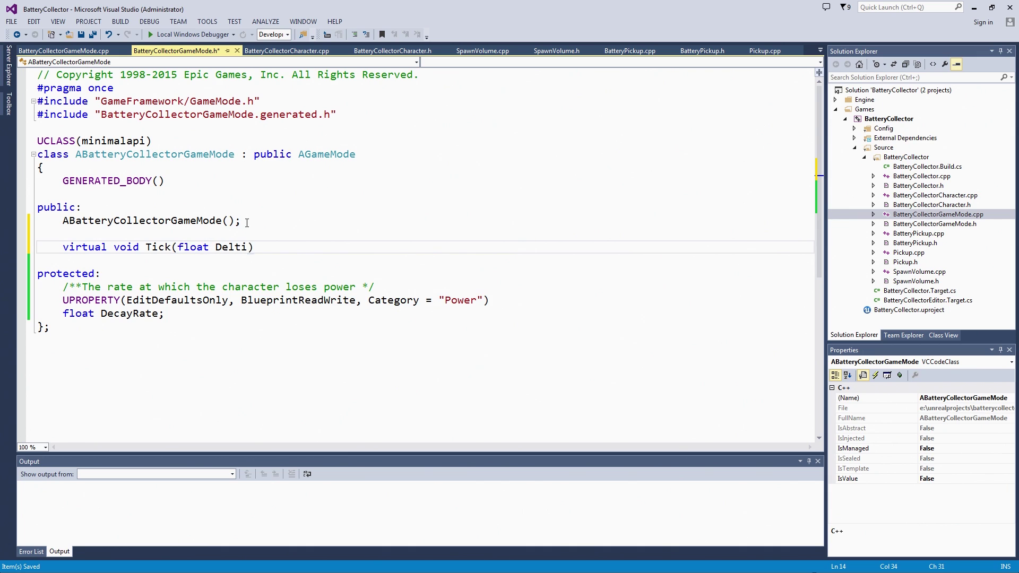
key("BackSpace")
type("aTime) ")
type("override")
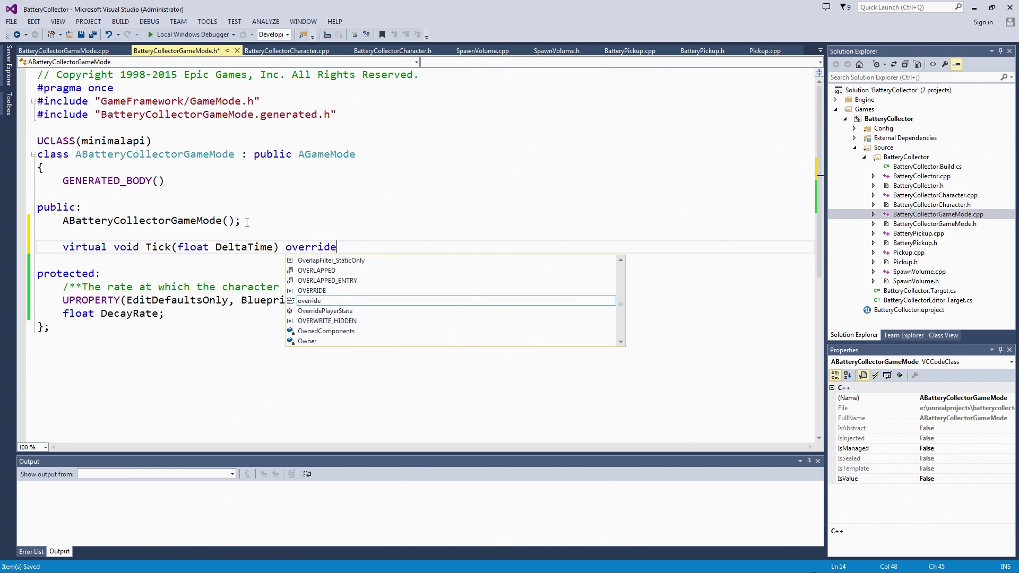
type(";")
key("ctrl+s")
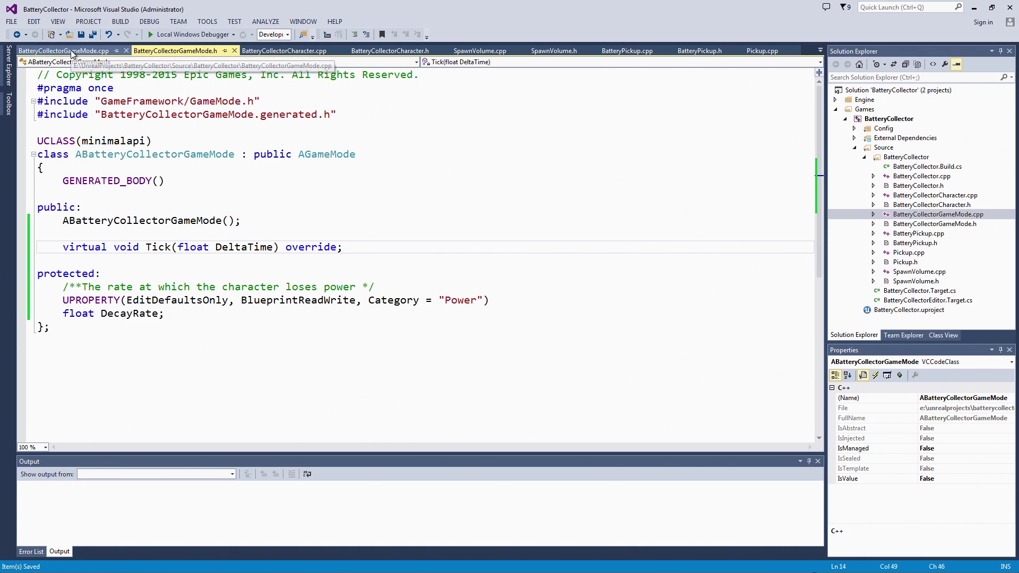
Step: Write the ABatteryCollectorGameMode::Tick(float DeltaTime) definition line after the constructor in the source file
left_click(71, 50)
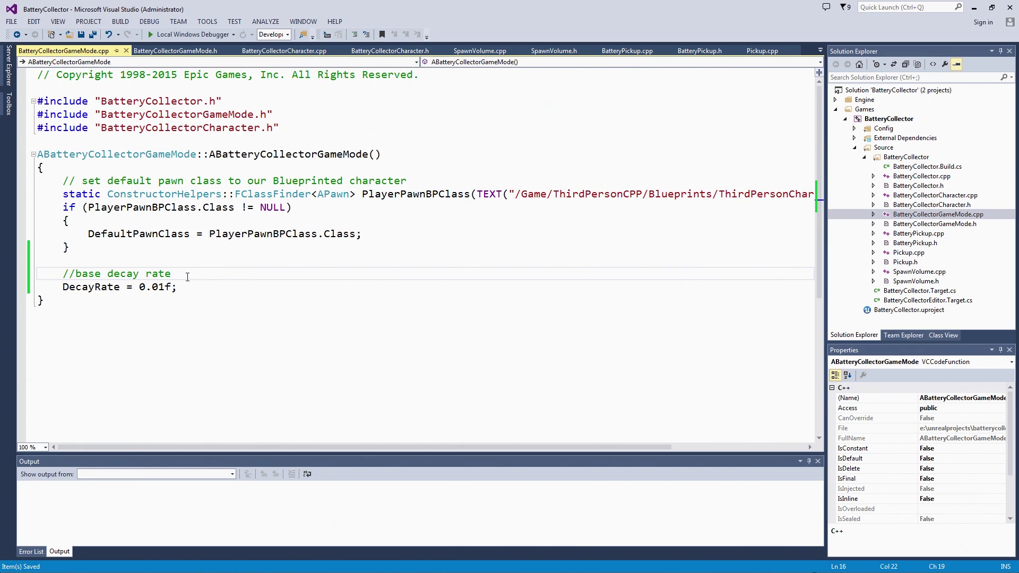
left_click(73, 302)
key("Return")
key("Return")
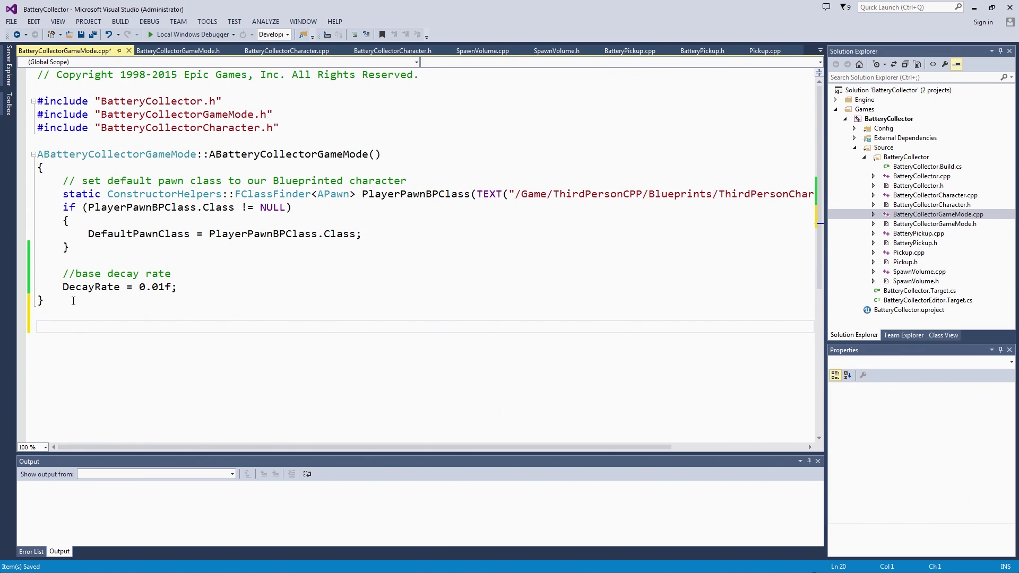
type("void ")
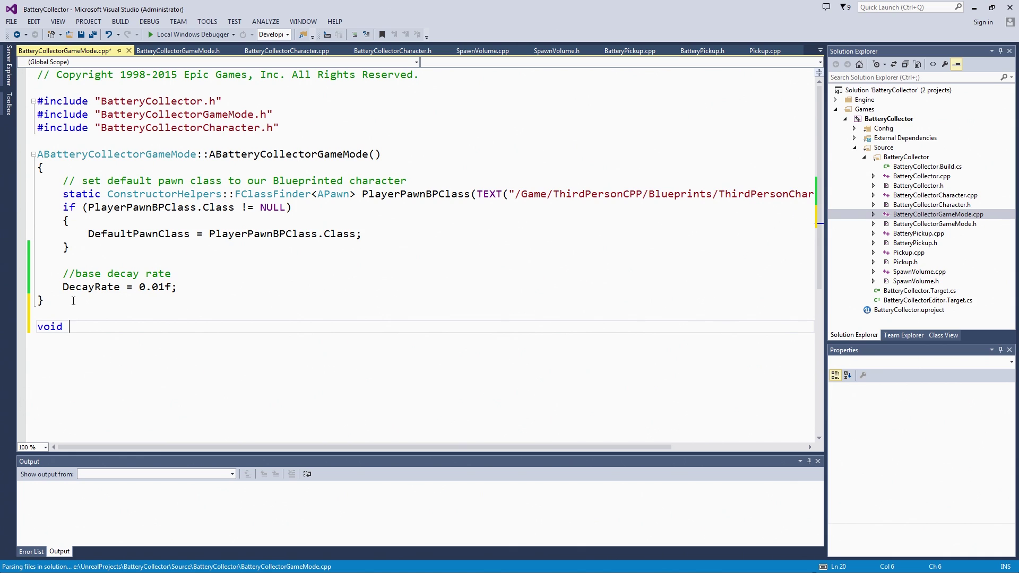
type("ABa")
type("tteryGa")
type("m")
key("BackSpace")
key("BackSpace")
key("BackSpace")
key("BackSpace")
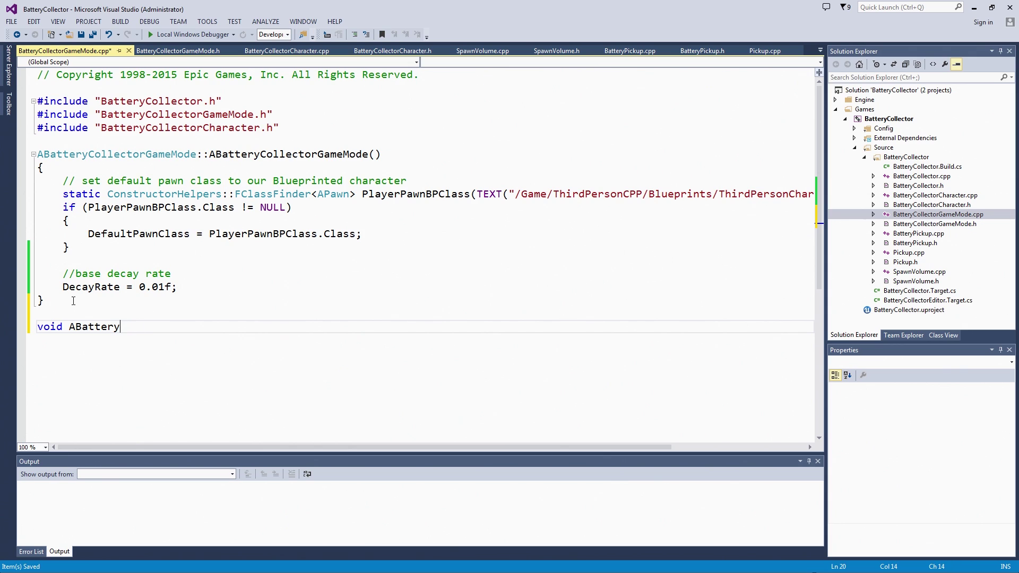
type("yCollectorGame")
type("Mode::")
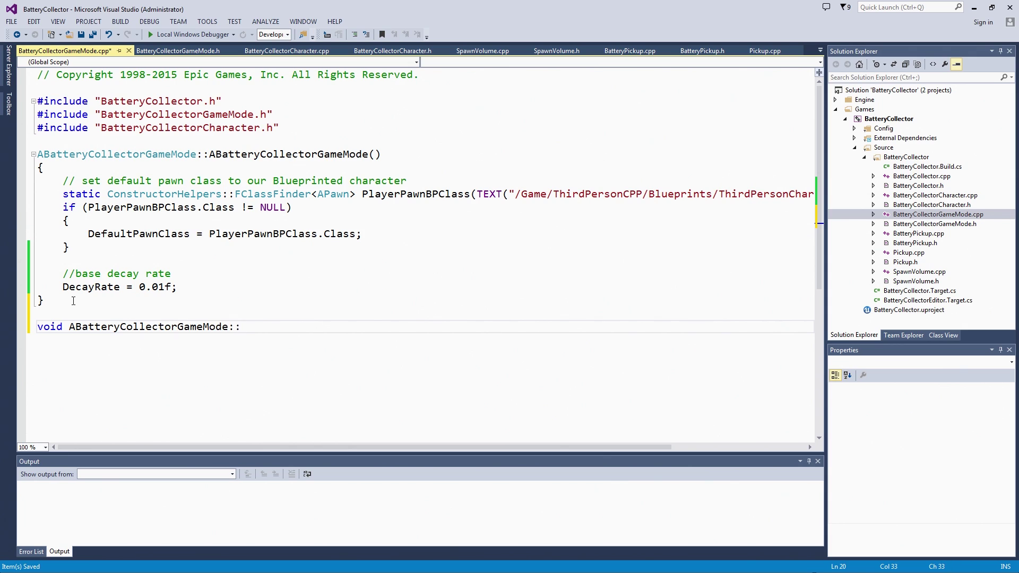
type("Tick(")
type("float DeltaT")
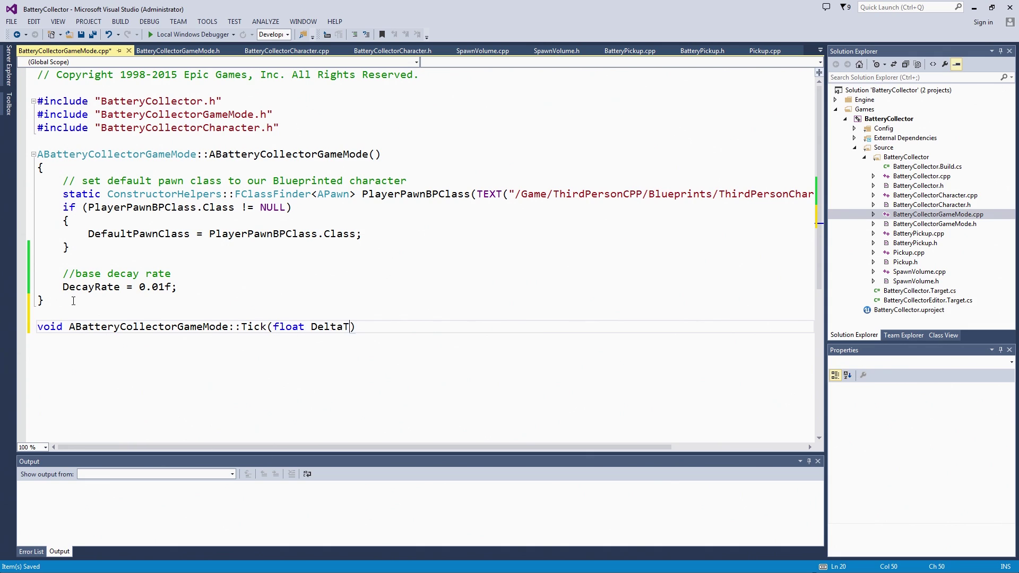
type("ime)")
key("Return")
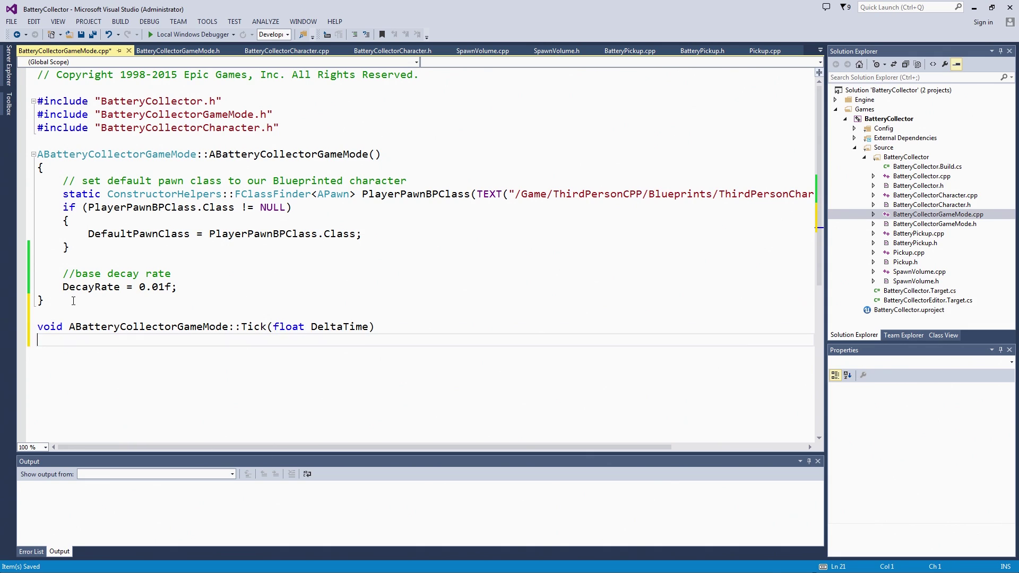
type("{")
Step: Fill the Tick body with Super::Tick(DeltaTime);, tidy the blank lines, and save
key("Return")
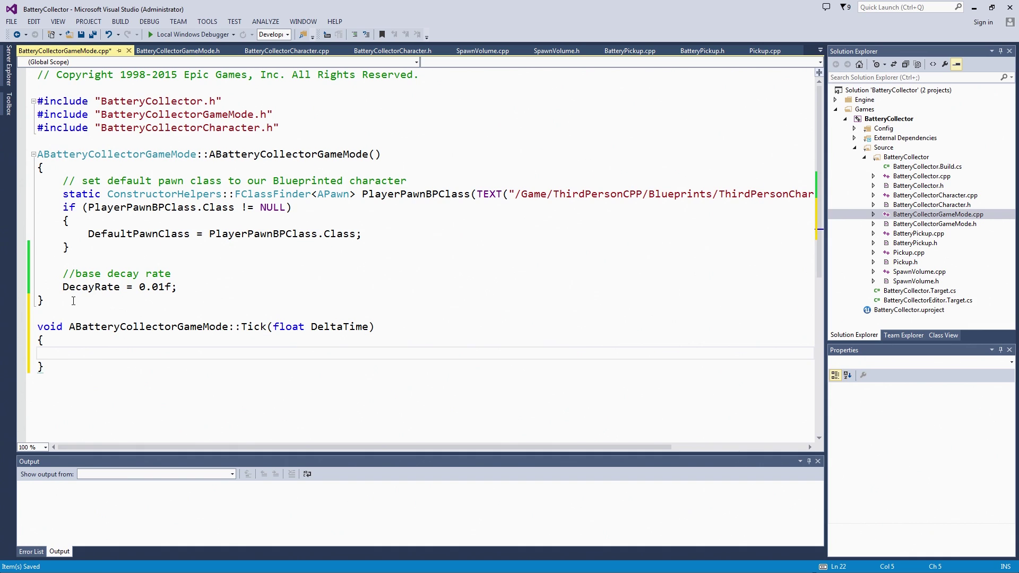
type("Su")
type("per::Tick")
type("(Del")
type("taTimer")
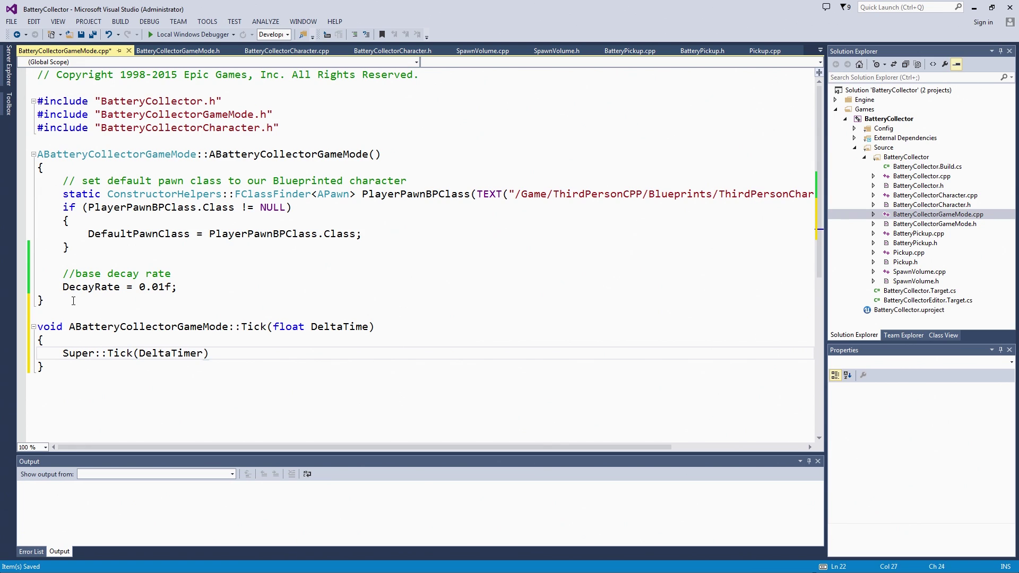
key("BackSpace")
key("End")
type(";")
key("ctrl+s")
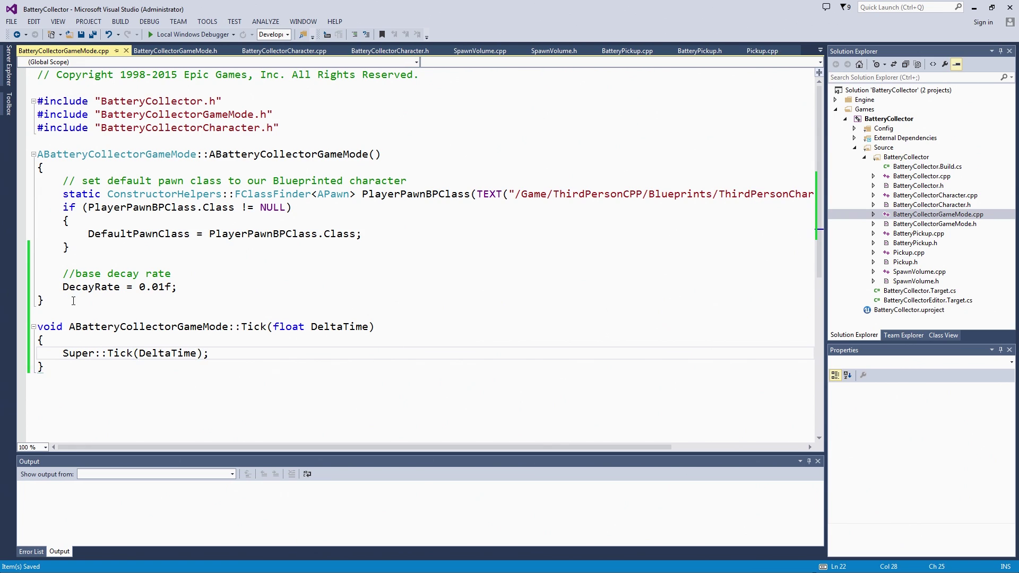
key("Up")
key("Return")
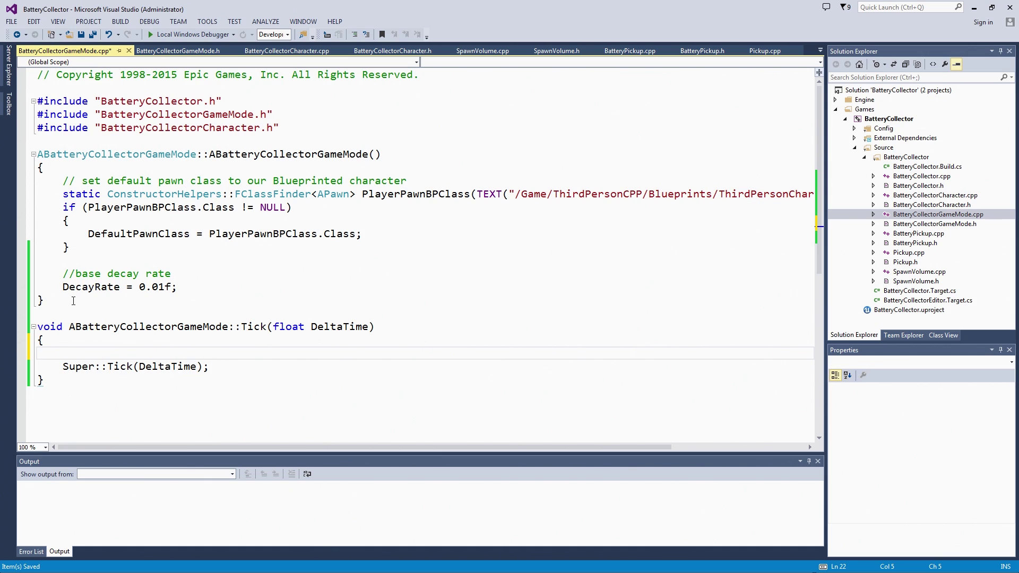
key("BackSpace")
key("BackSpace")
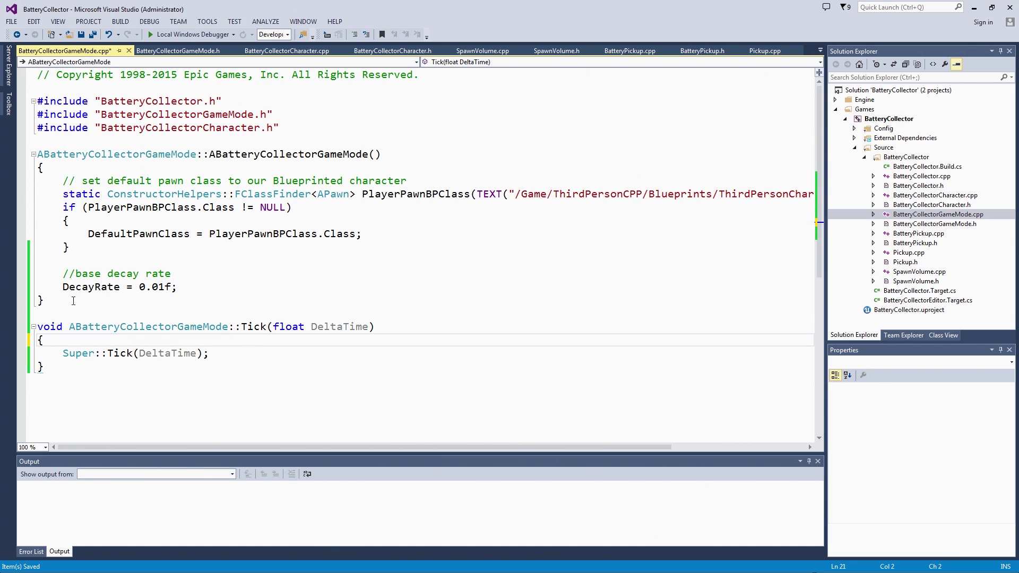
key("ctrl+s")
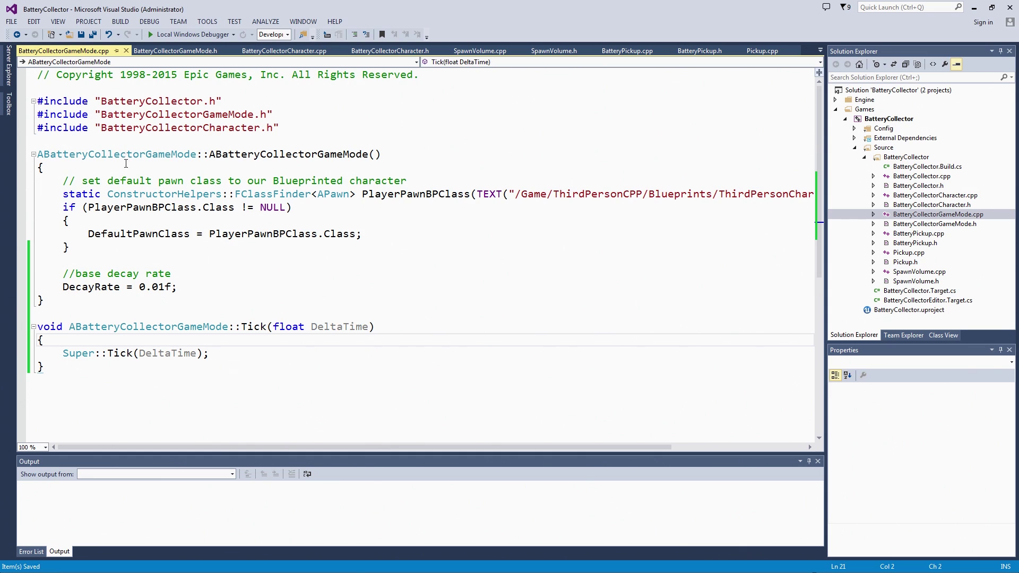
Step: Add #include "Kismet/GameplayStatics.h" below the character header include and save
left_click(285, 128)
key("Return")
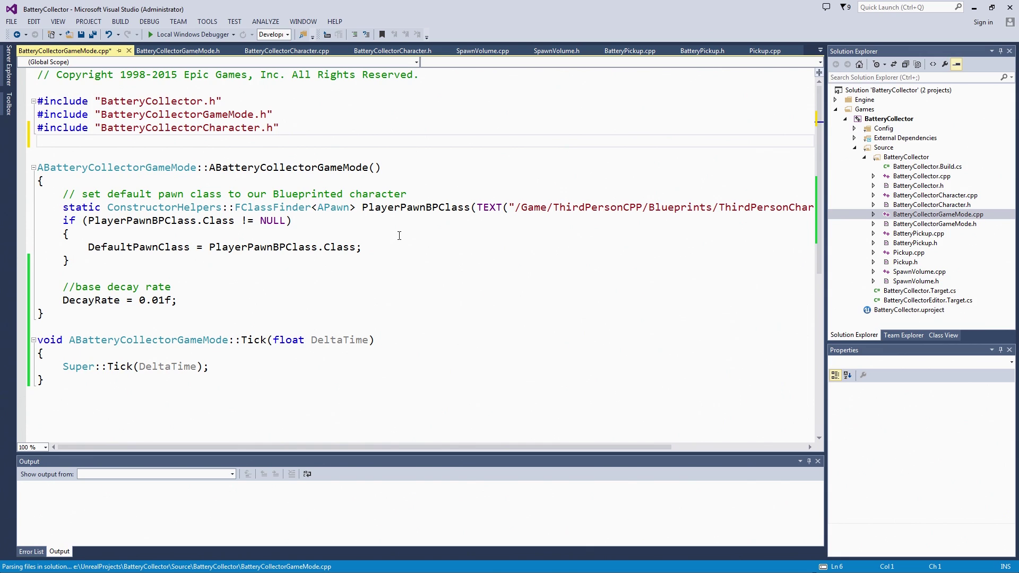
type("#")
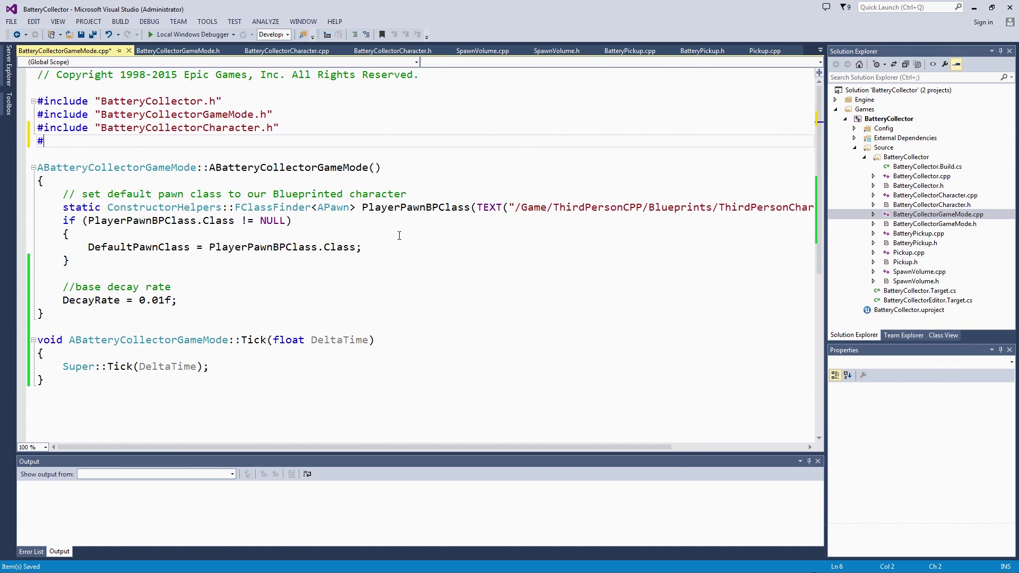
type("include ")
type("\"Kismet/")
type("Gaemplay")
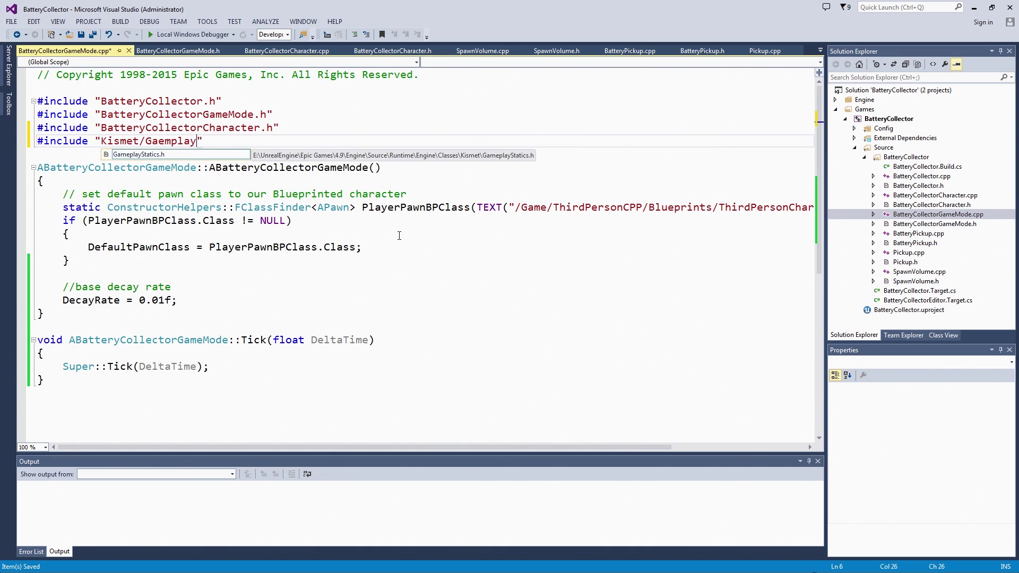
key("BackSpace")
key("BackSpace")
key("BackSpace")
key("BackSpace")
key("BackSpace")
type("meplayS")
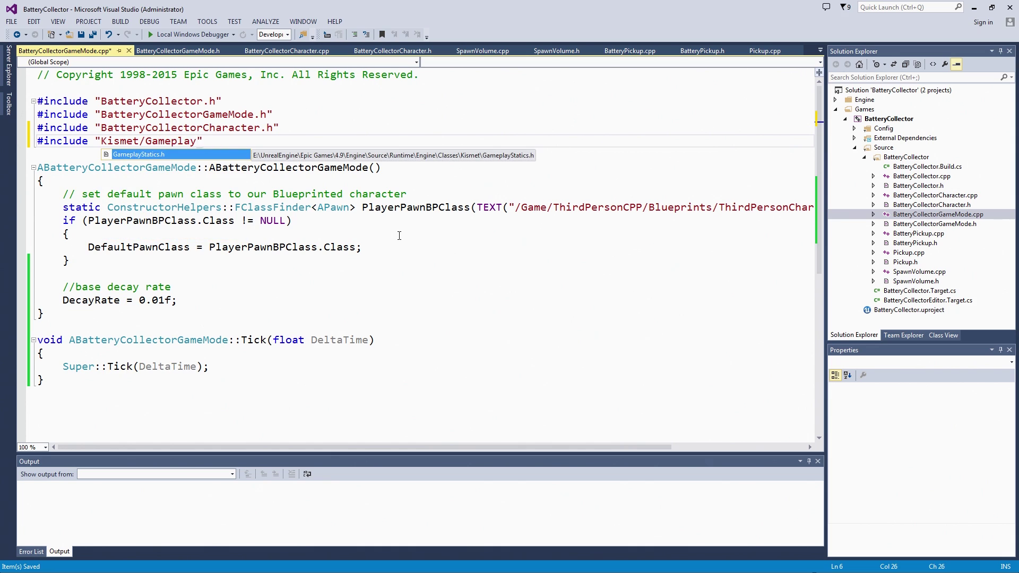
type("tatics.")
type("h")
key("ctrl+s")
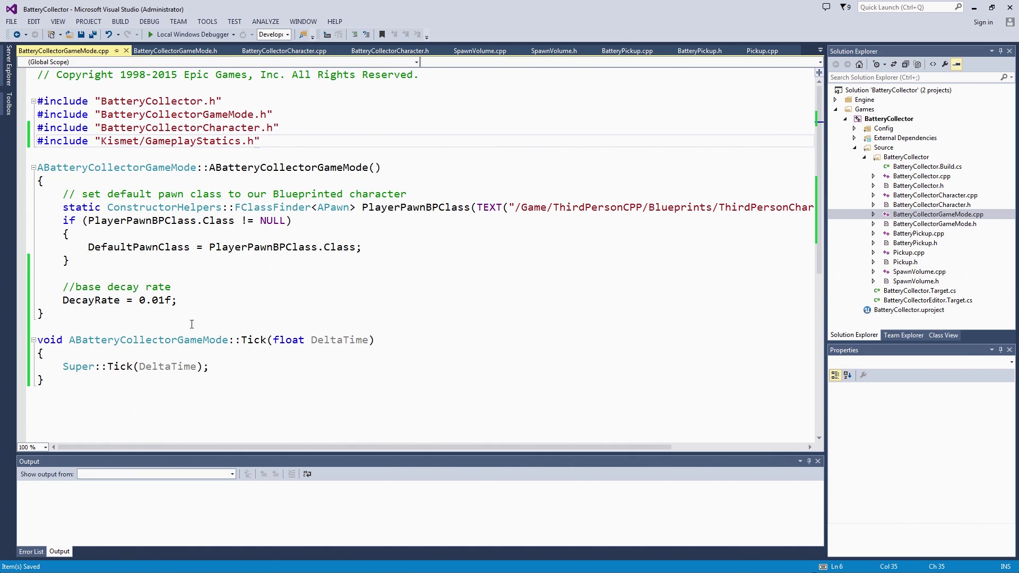
left_click(169, 141)
left_click_drag(296, 128, 28, 125)
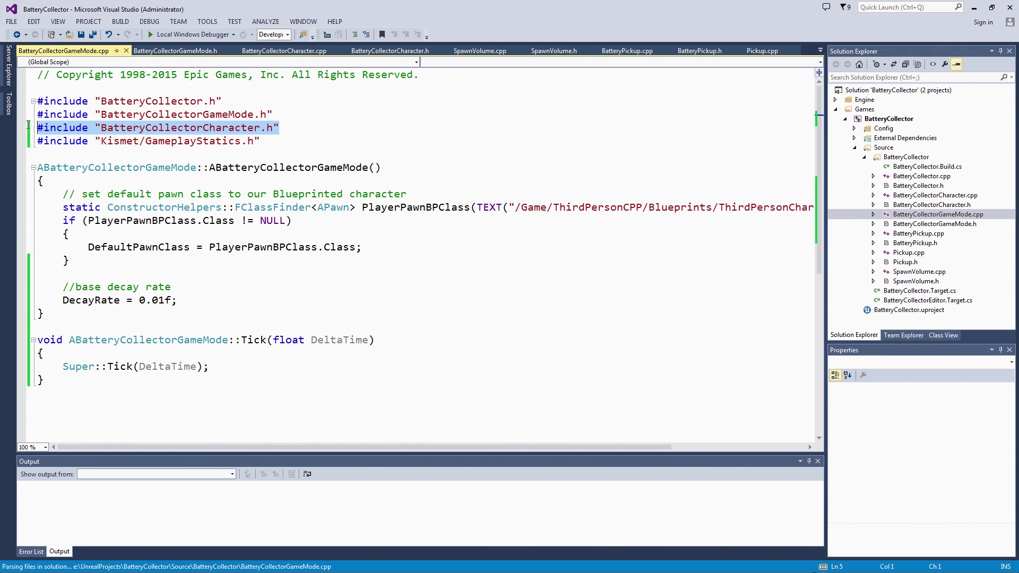
key("ctrl+s")
left_click_drag(44, 180, 396, 247)
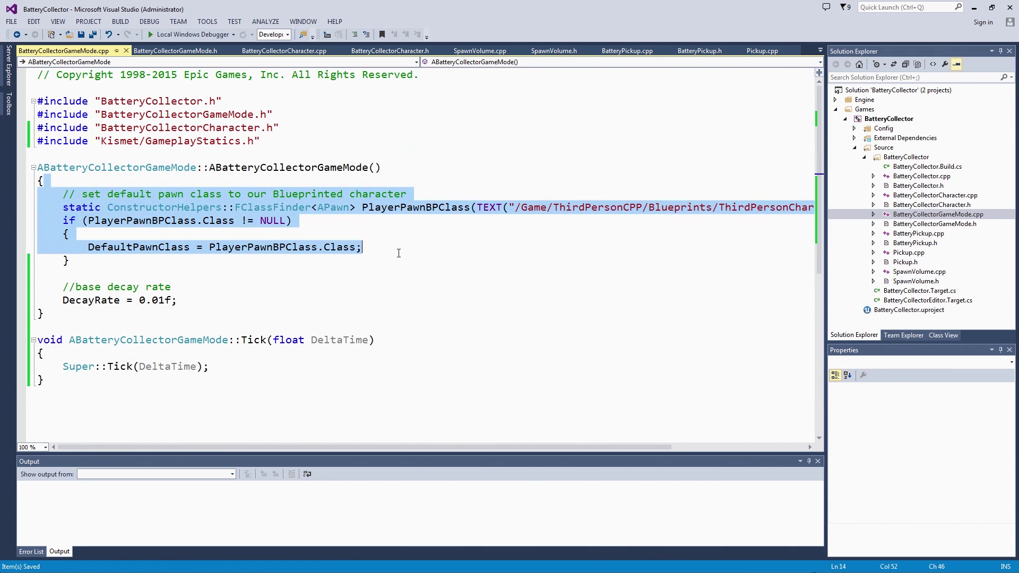
left_click_drag(398, 253, 396, 272)
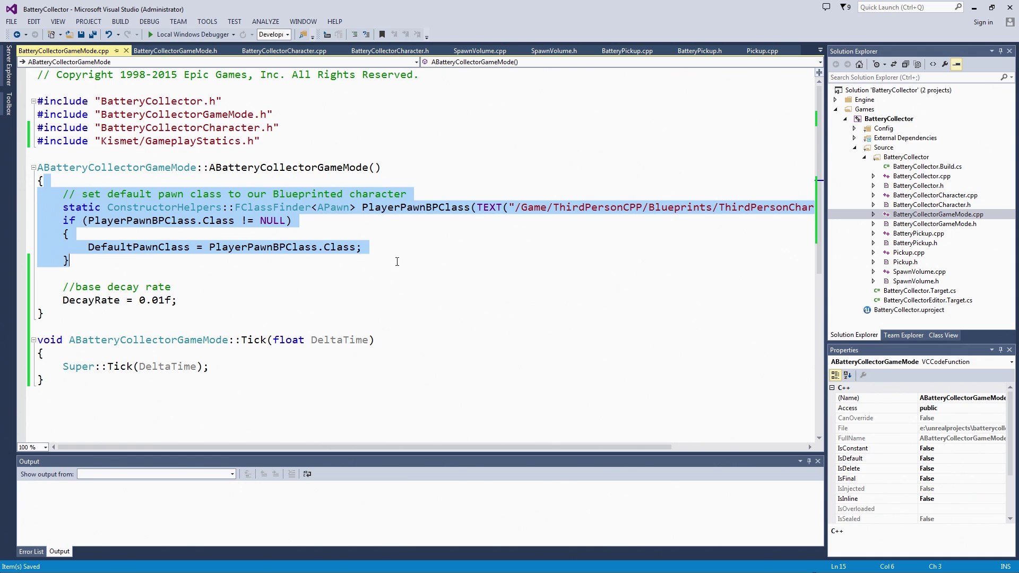
left_click(214, 367)
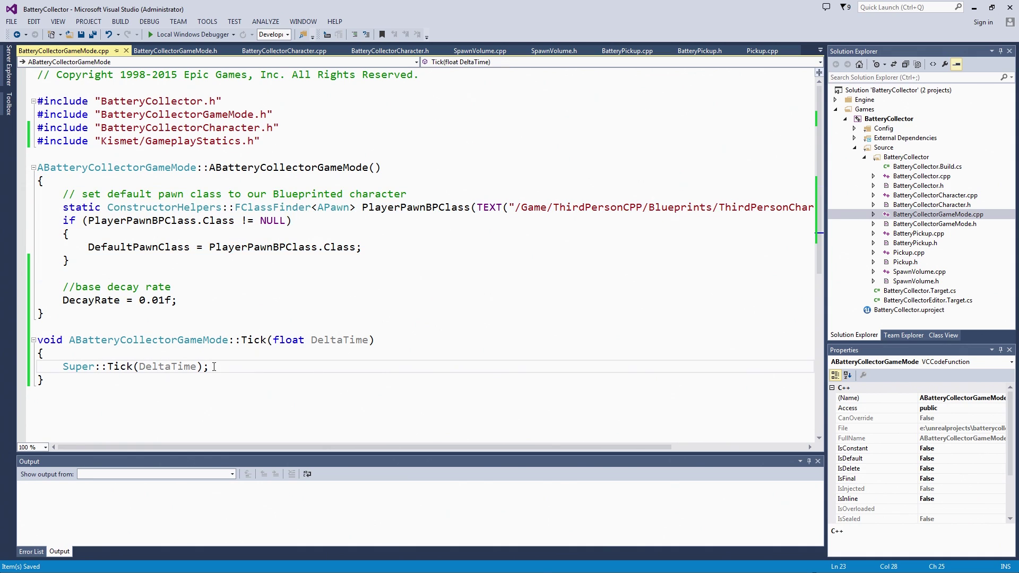
Step: In Tick, add MyCharacter = Cast<ABatteryCollectorCharacter>(UGameplayStatics::GetPlayerPawn(this, 0));
key("Return")
key("Return")
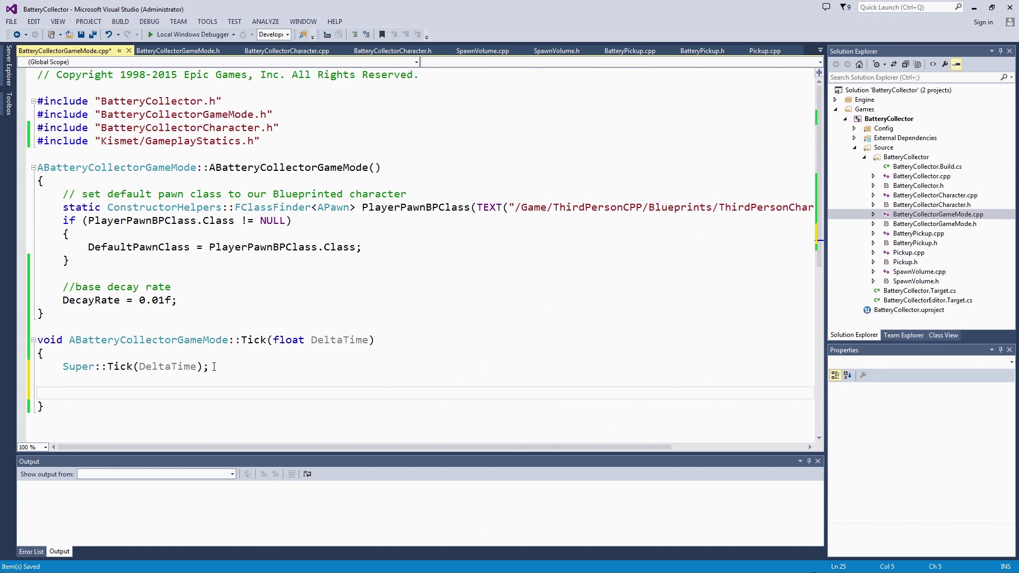
key("ctrl+s")
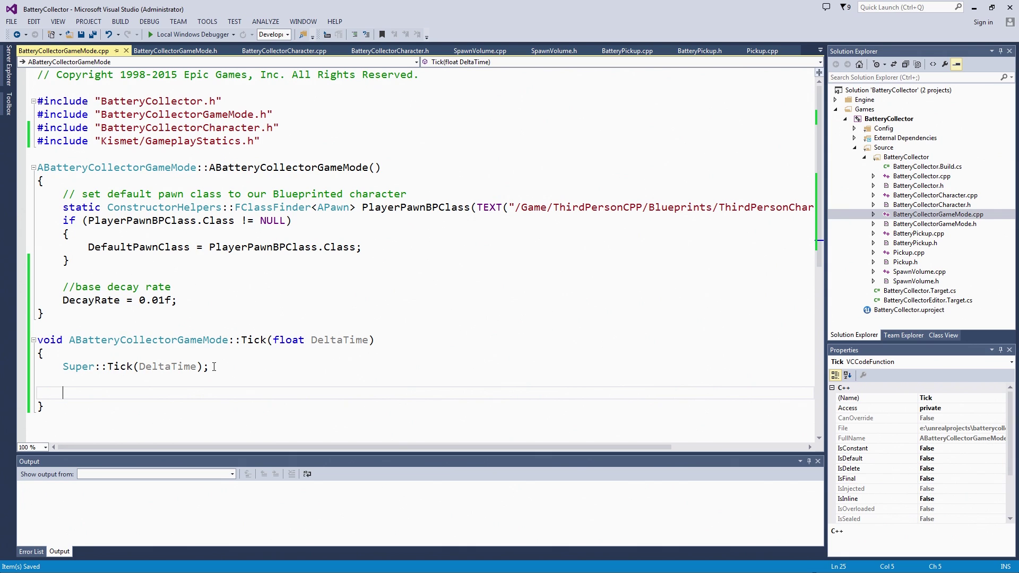
type("ABa")
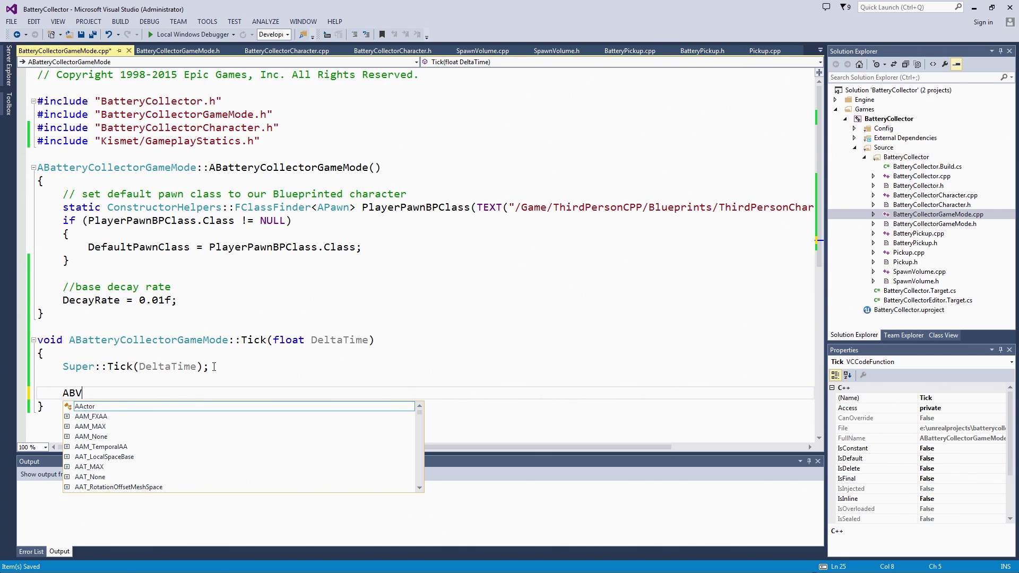
type("ttery")
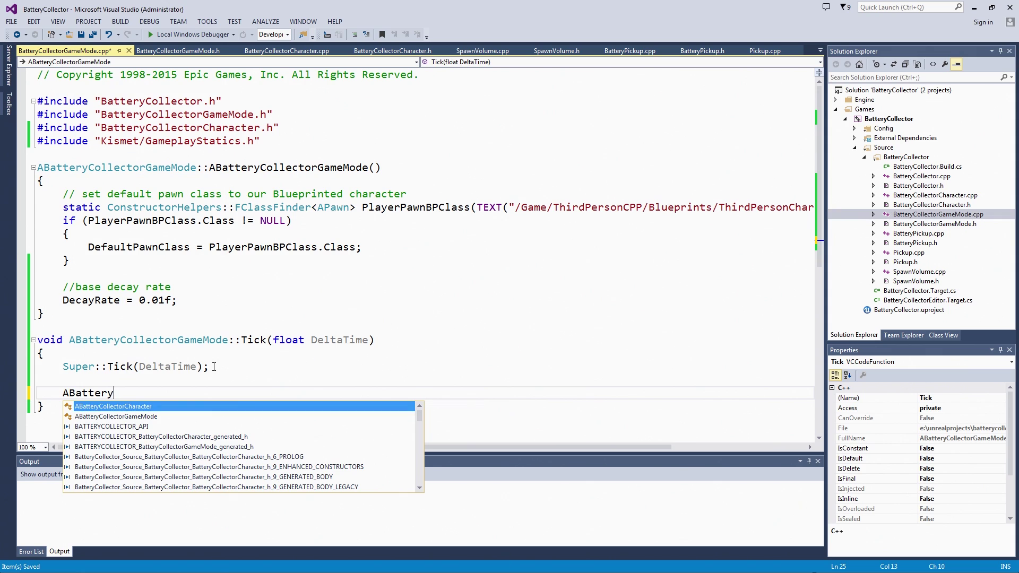
key("Tab")
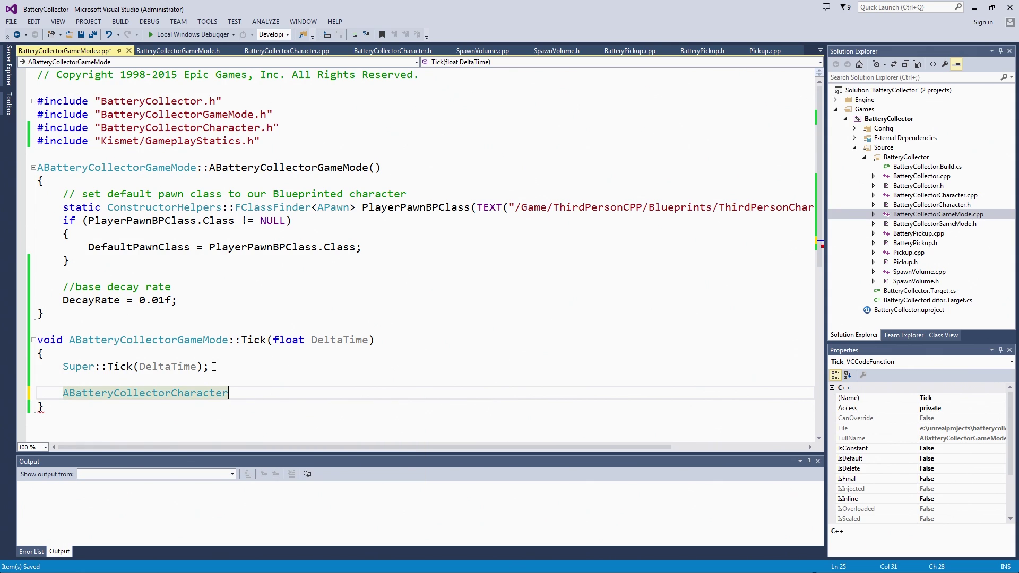
type("* MyCh")
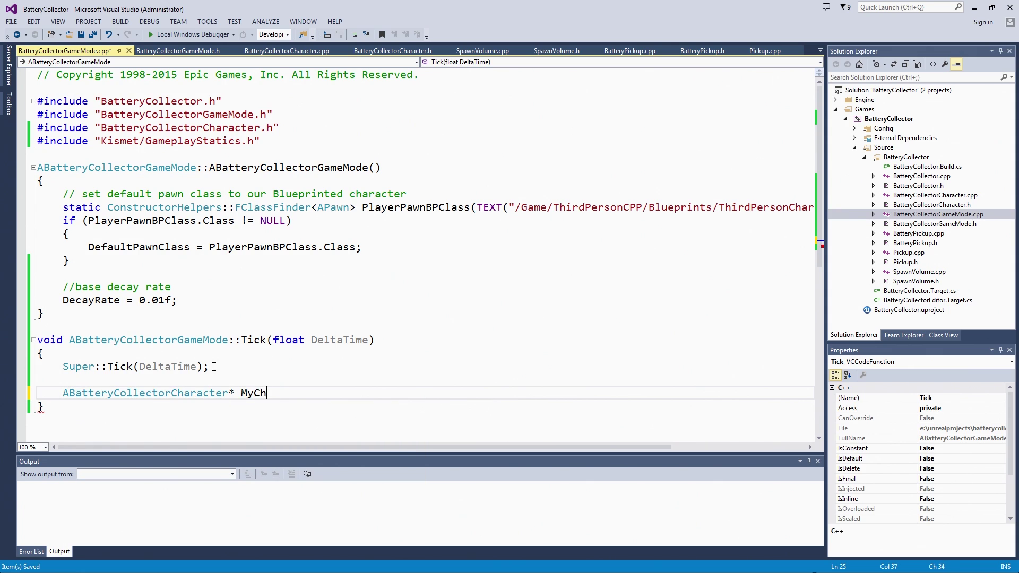
type("aracter = ")
type("Cast<")
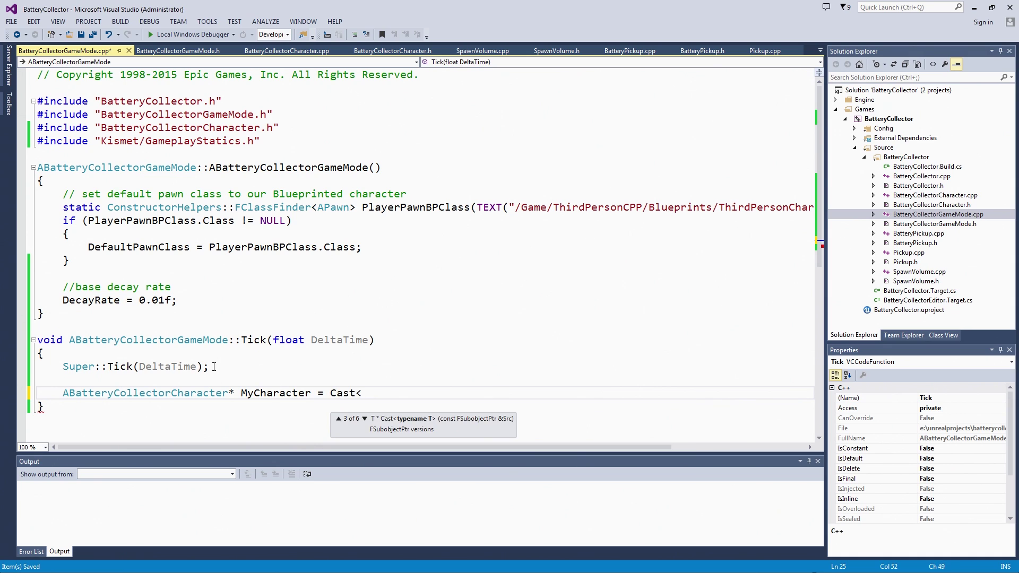
type("ABa")
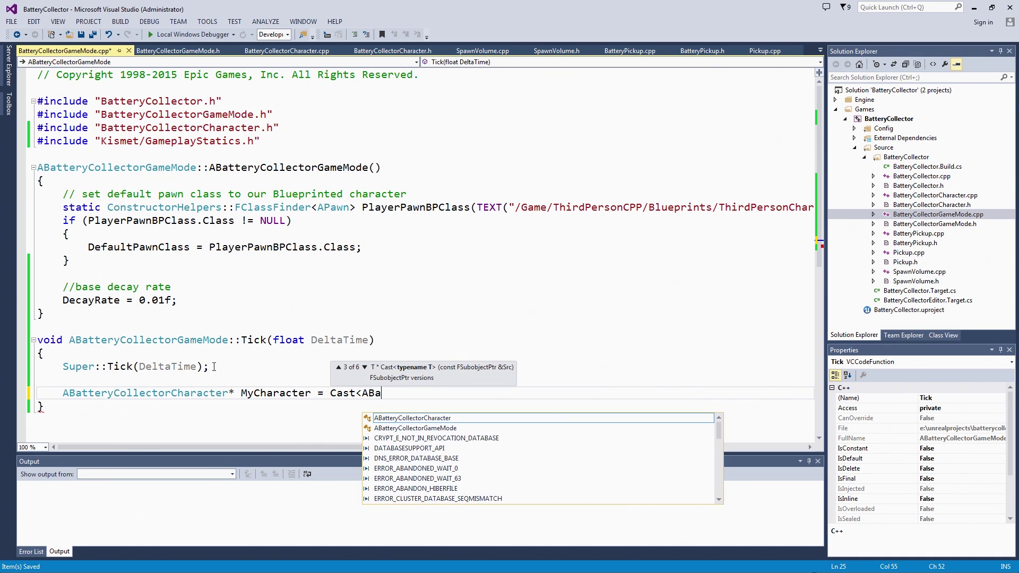
key("Return")
key("BackSpace")
type("t")
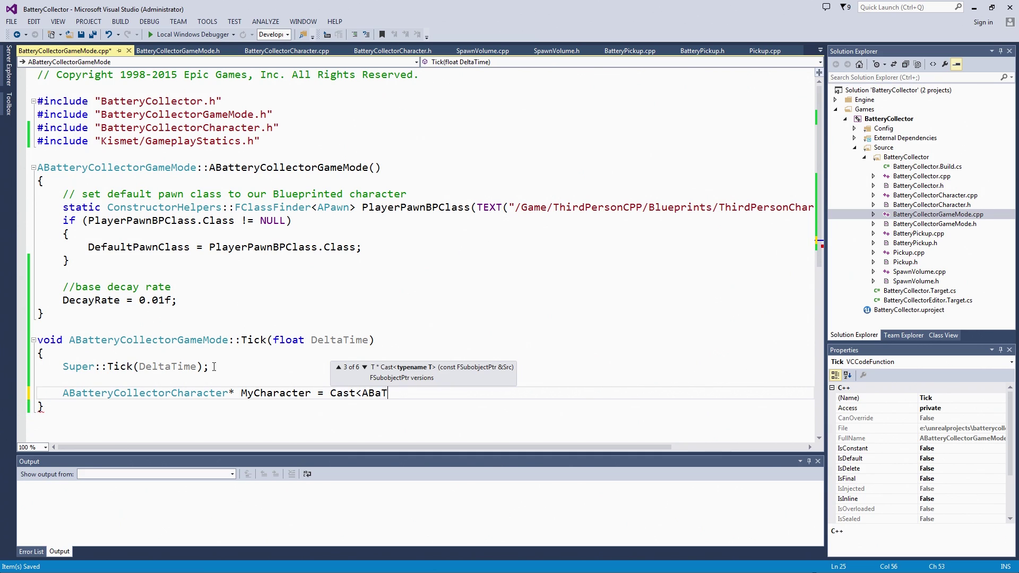
type("teryCollecto")
type("rC")
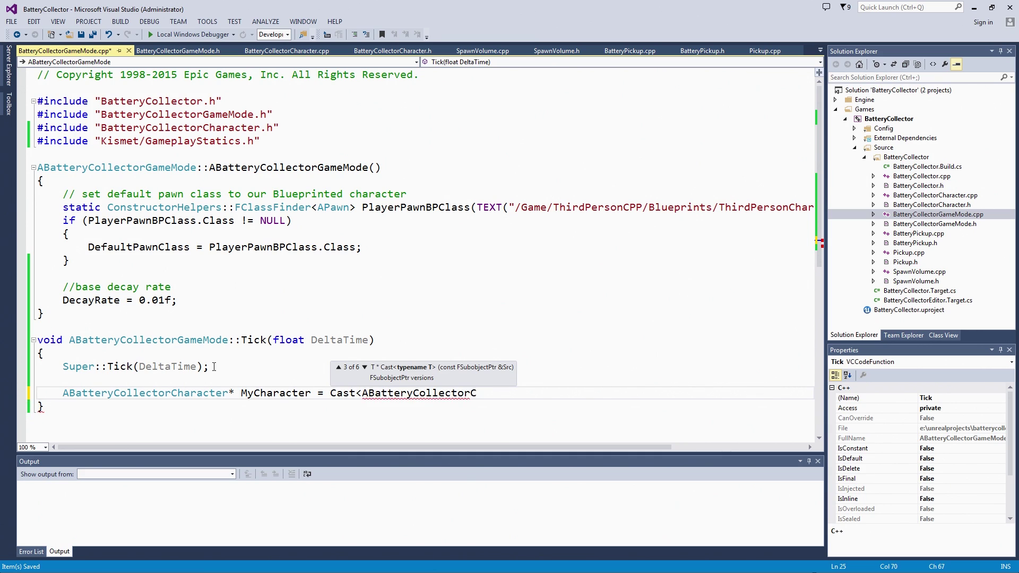
type("har")
type("acter")
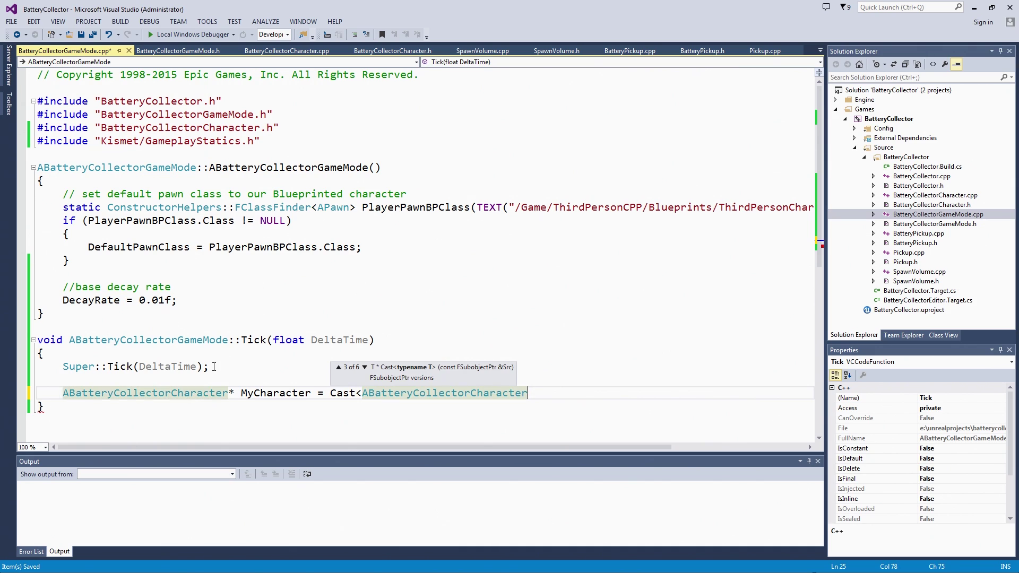
type(">")
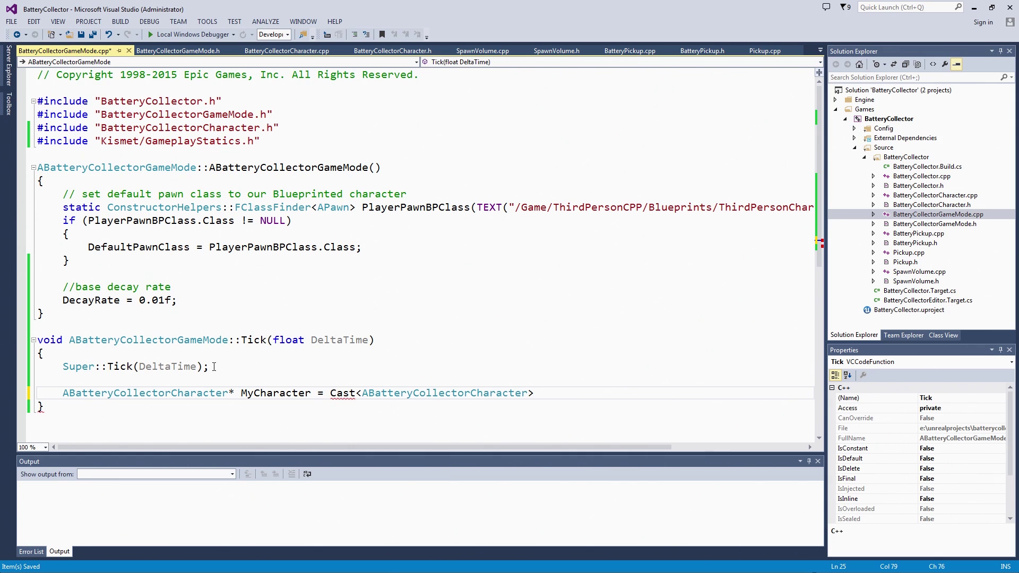
type("(UG")
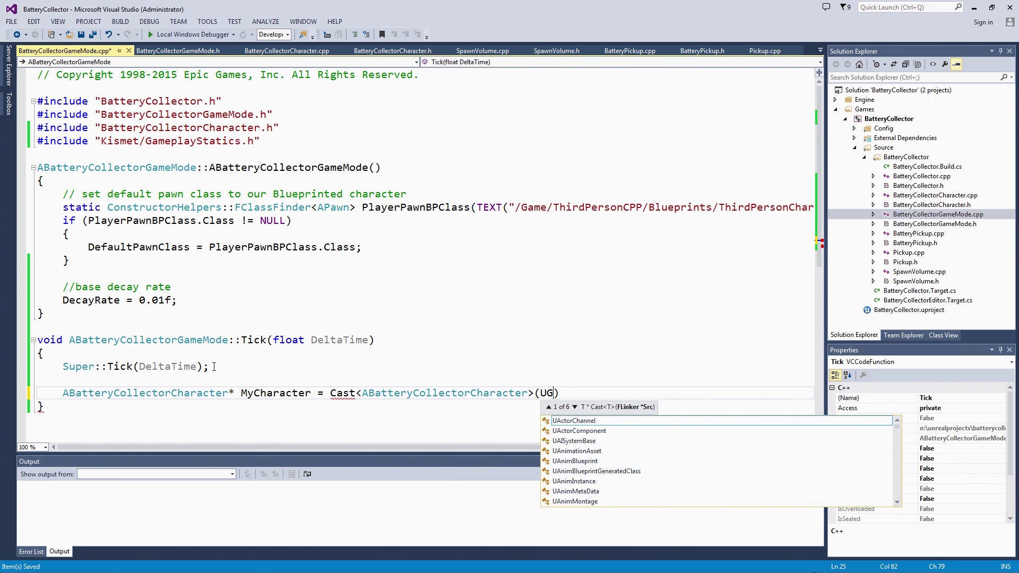
type("amepl")
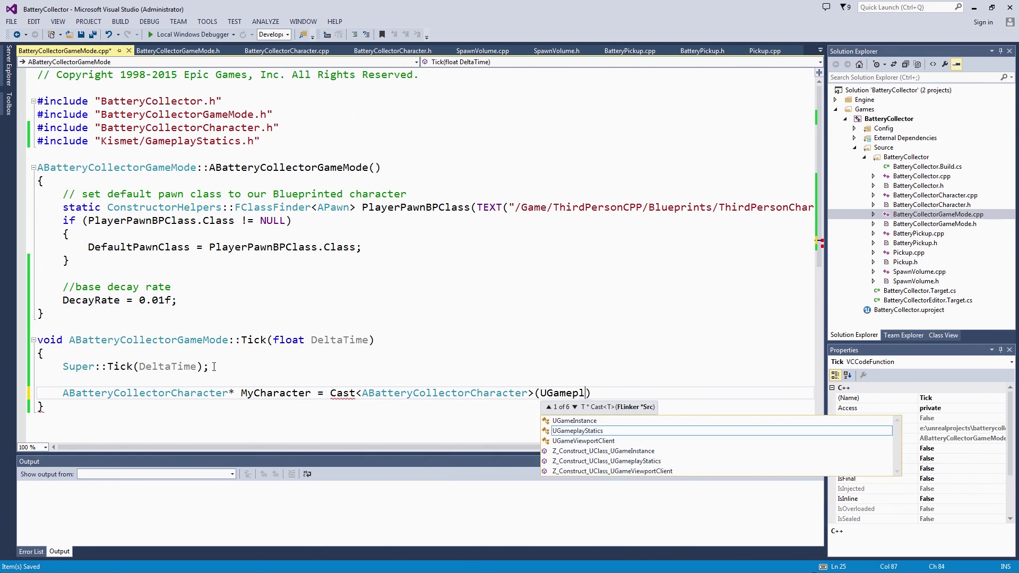
type("ayStati")
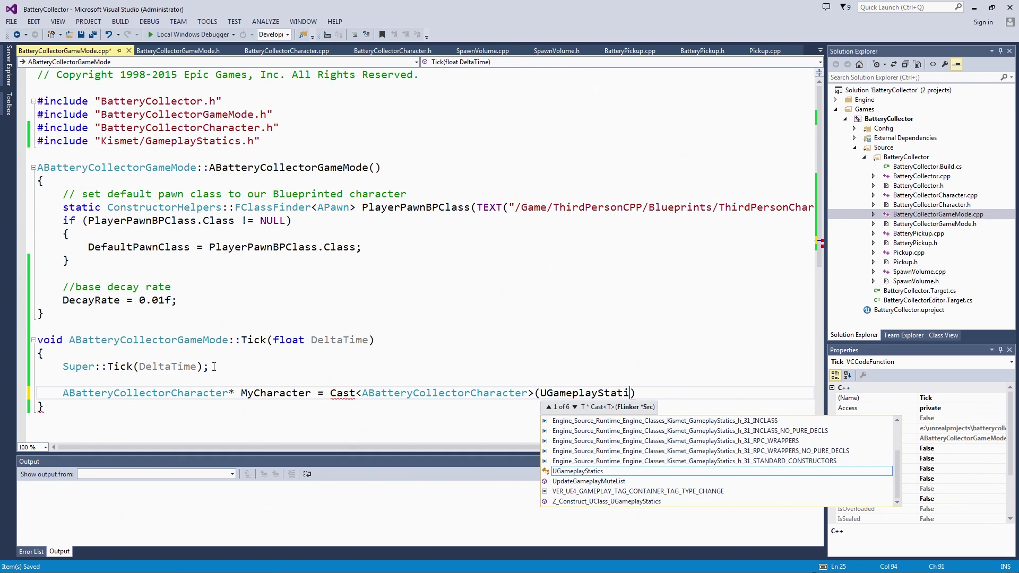
type("cs::Get")
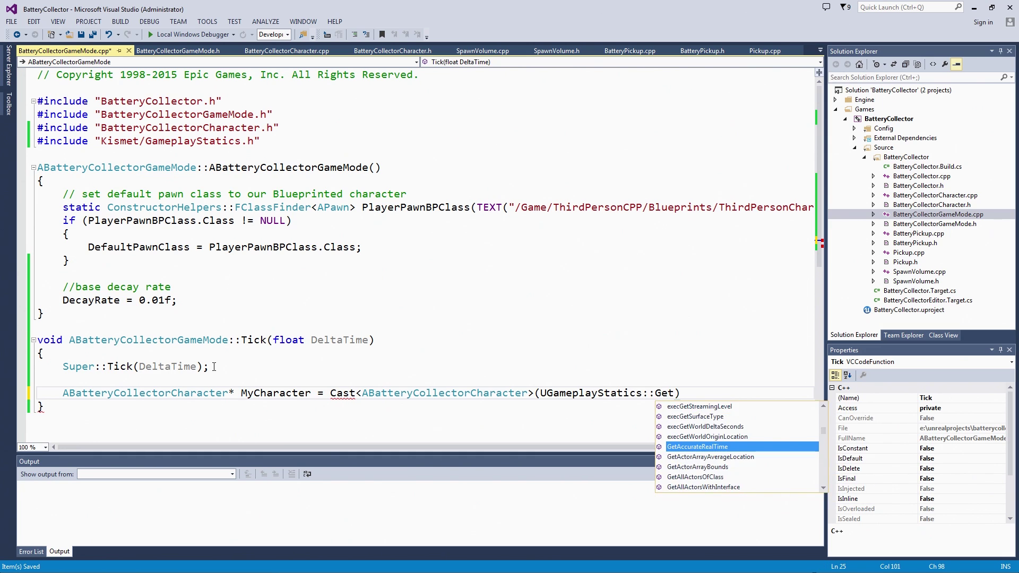
type("PlayerPawn")
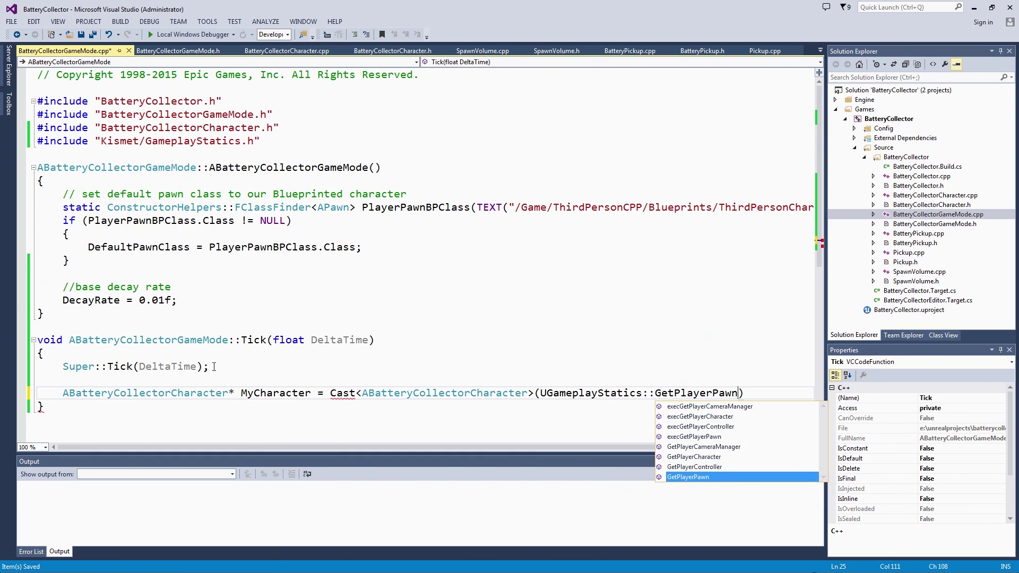
type("(")
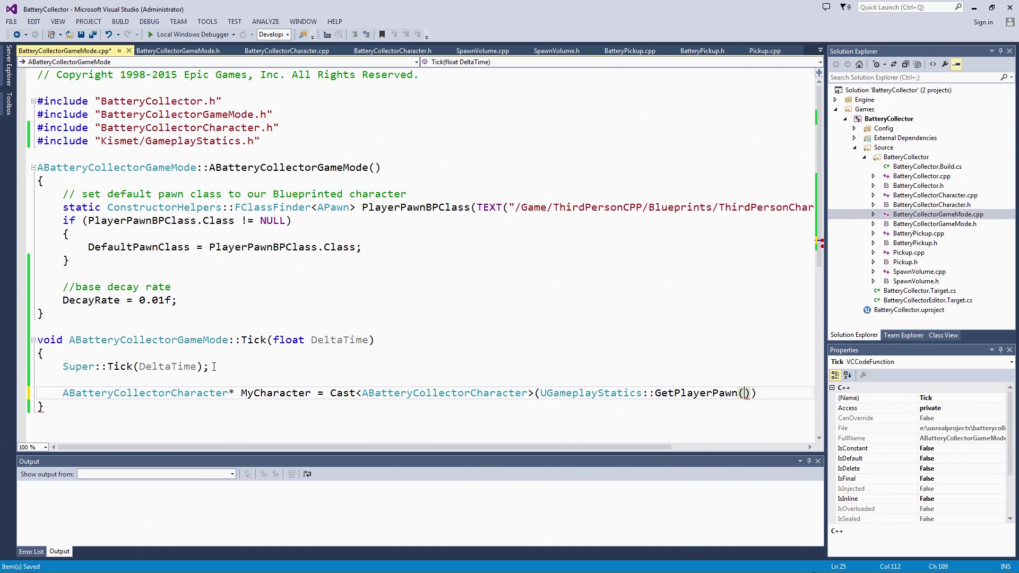
type("this, 0)")
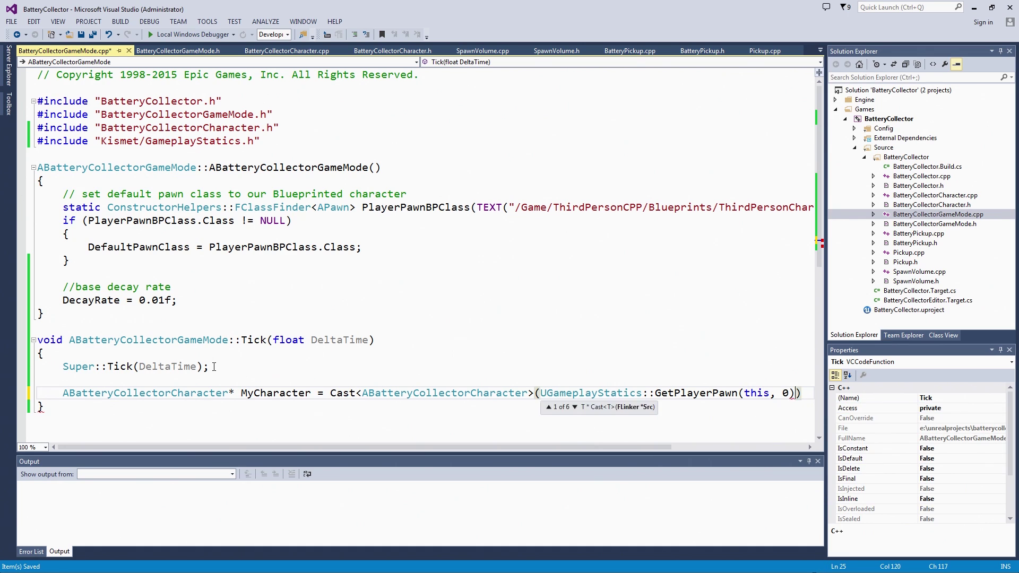
type(");")
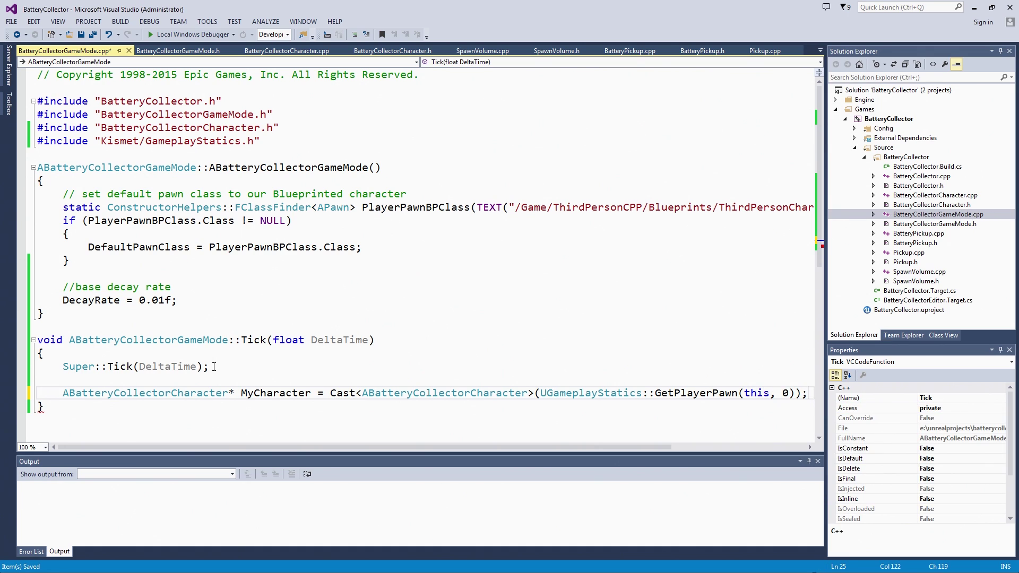
key("Return")
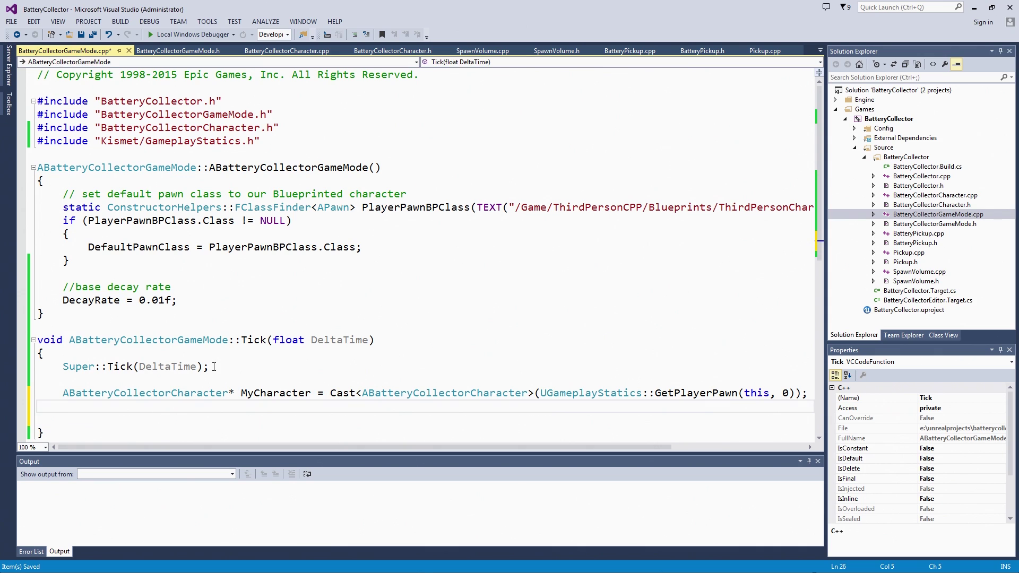
type("if (")
type("My")
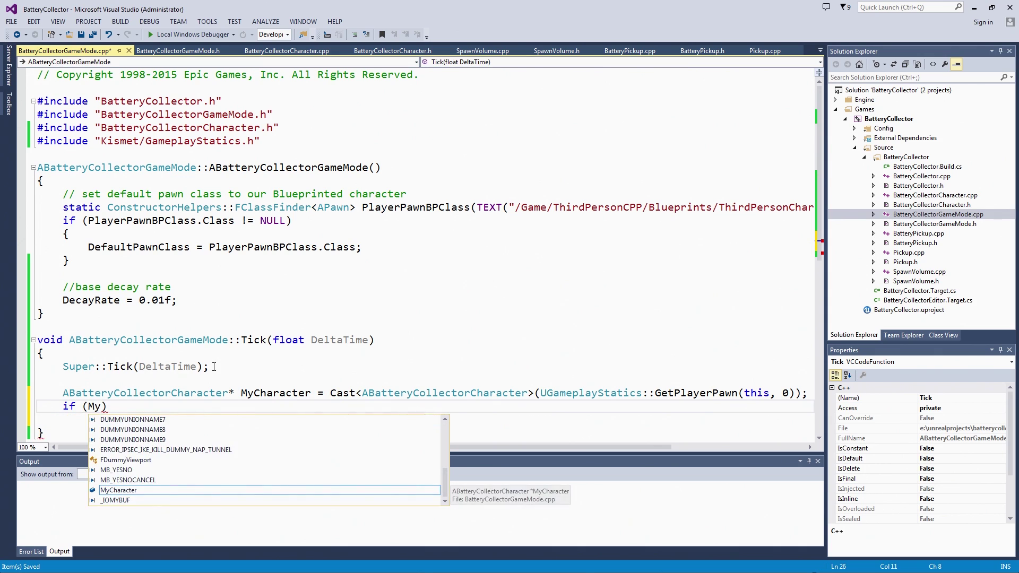
type("Ch")
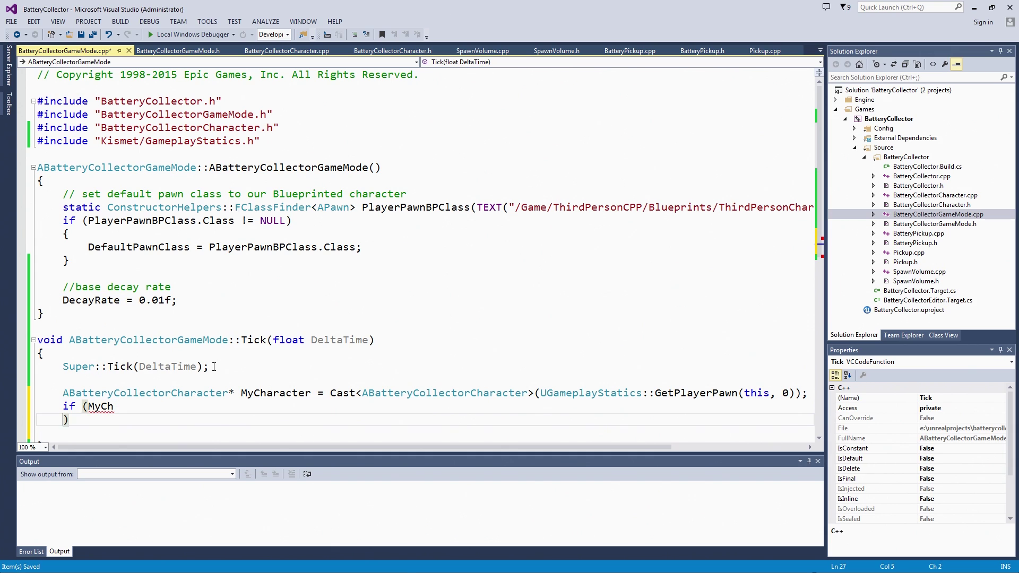
type("aracter)")
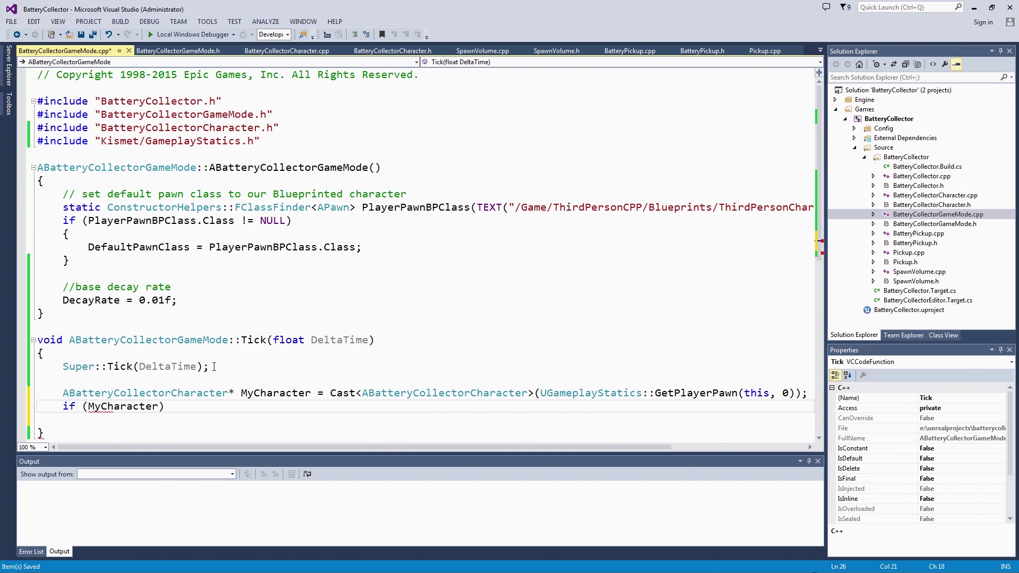
Step: Add an if (MyCharacter) block with braces below the character cast
key("Return")
type("{")
key("Return")
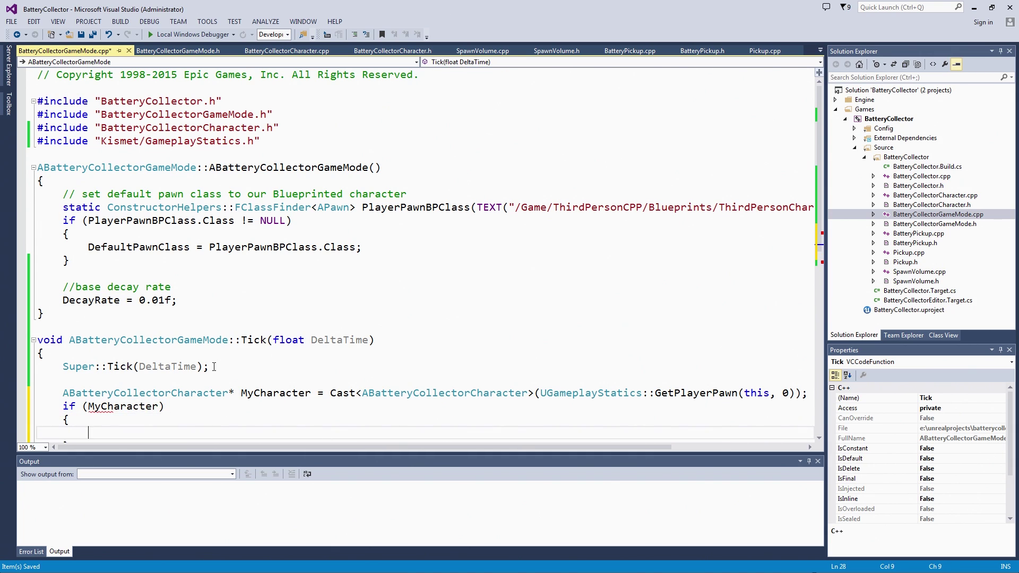
scroll(213, 366, "down", 1)
scroll(124, 320, "down", 3)
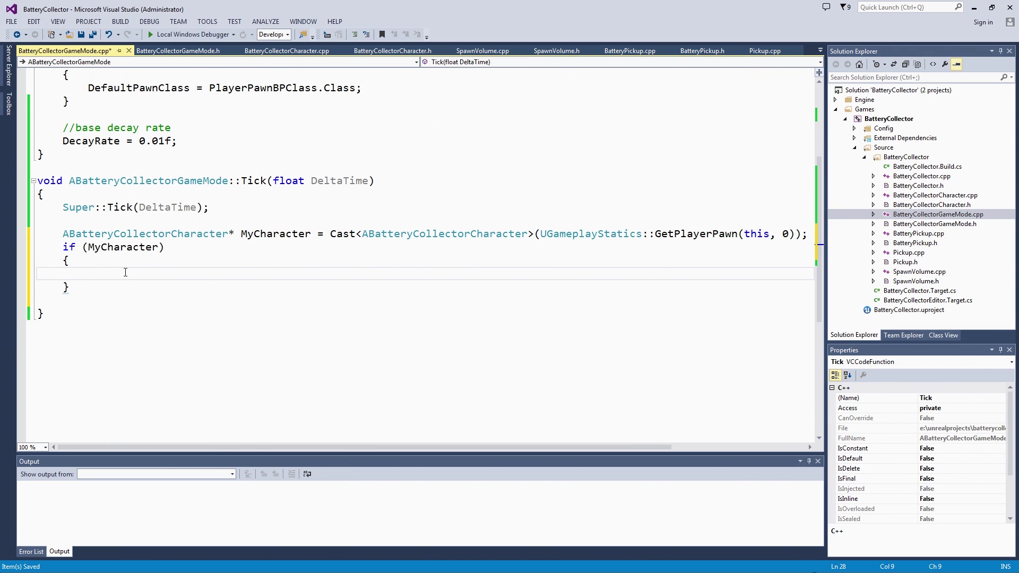
type("MyCharacter")
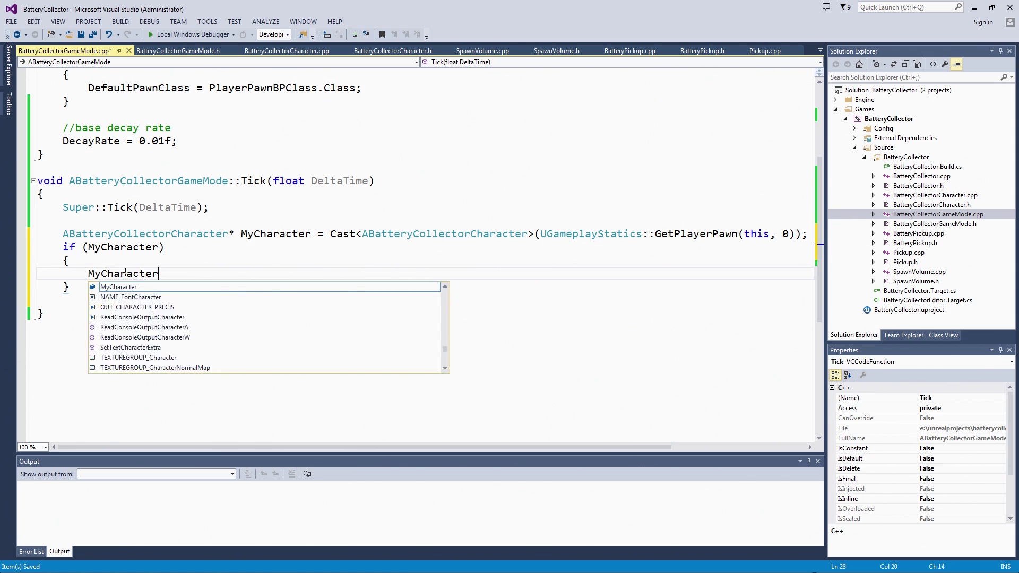
Step: Inside the if block, write MyCharacter->UpdatePower(-DeltaTime*DecayRate*(MyCharacter->GetInitialPower())); and save
type("-")
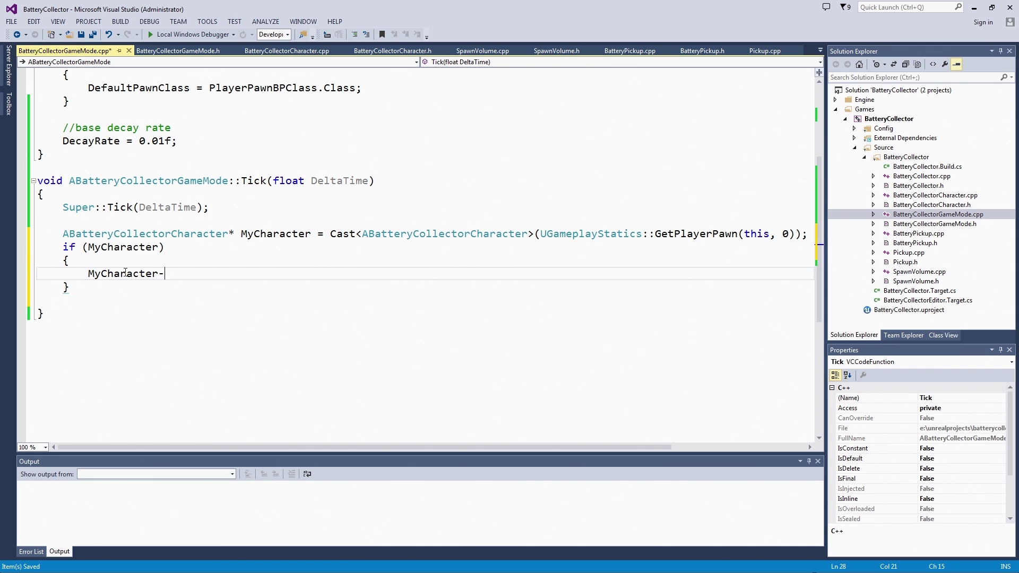
type(">UpdatePowe")
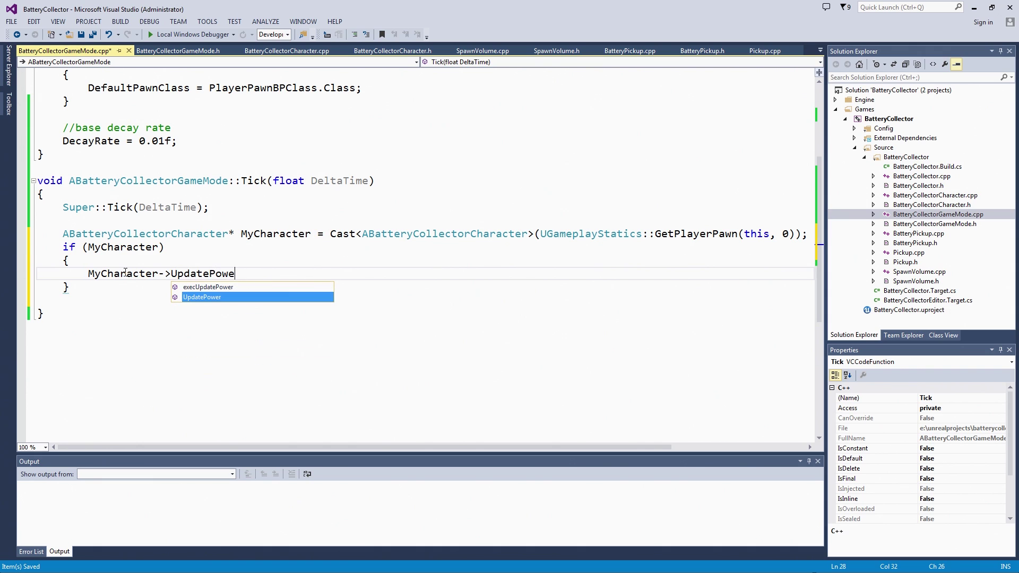
type("r(")
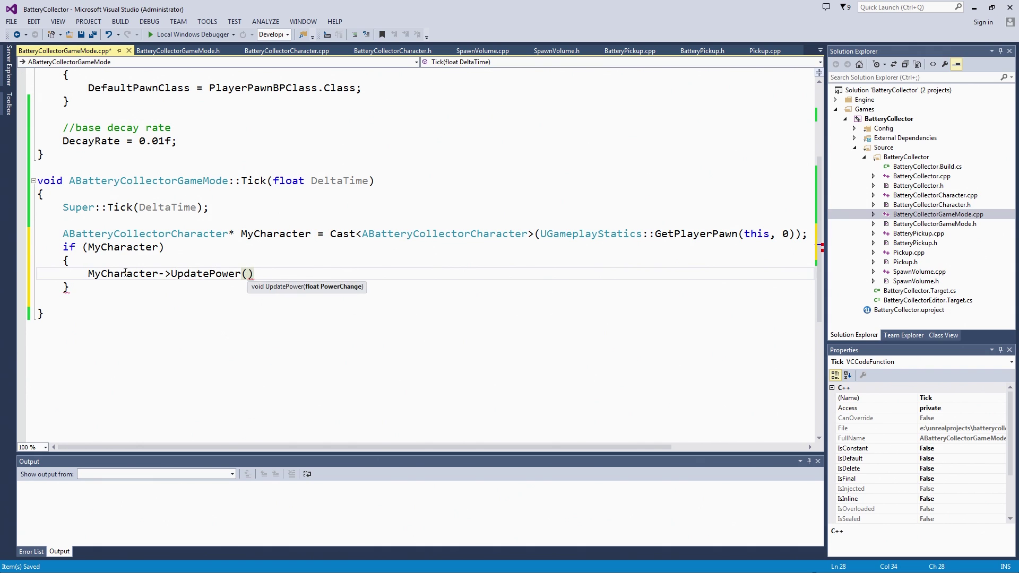
type("-")
type("De")
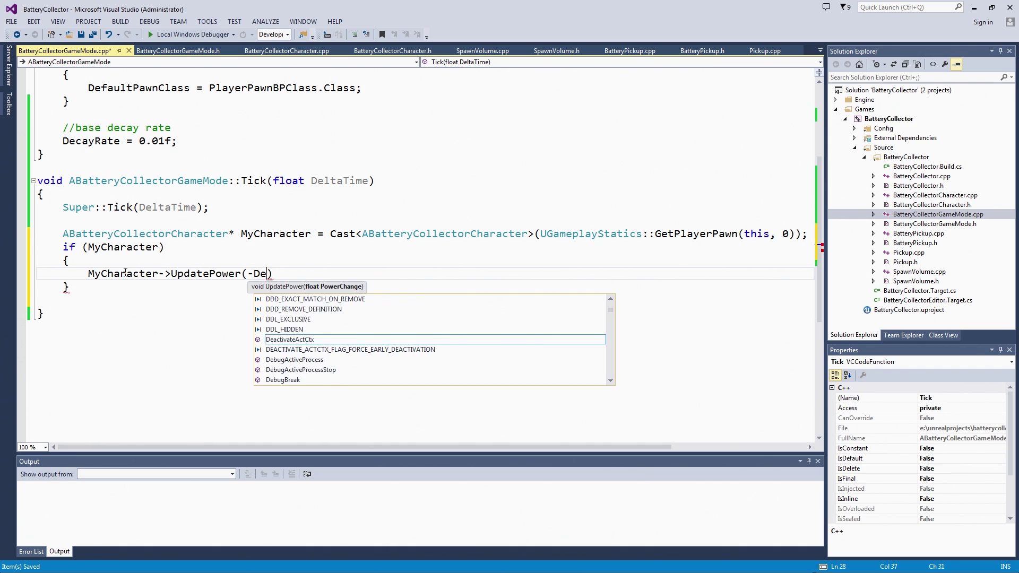
type("lta")
key("BackSpace")
key("BackSpace")
key("BackSpace")
type("lta")
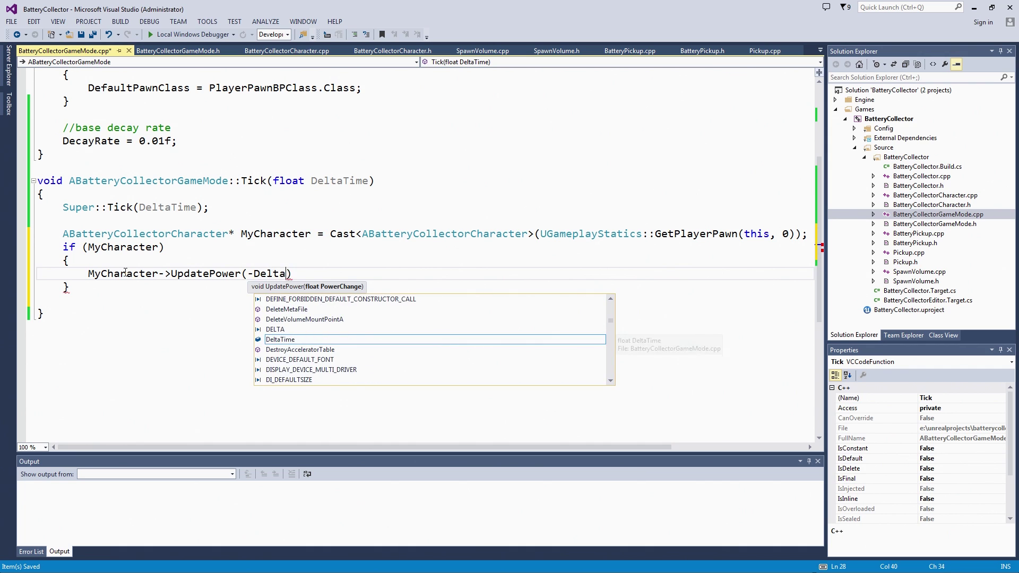
type("Time")
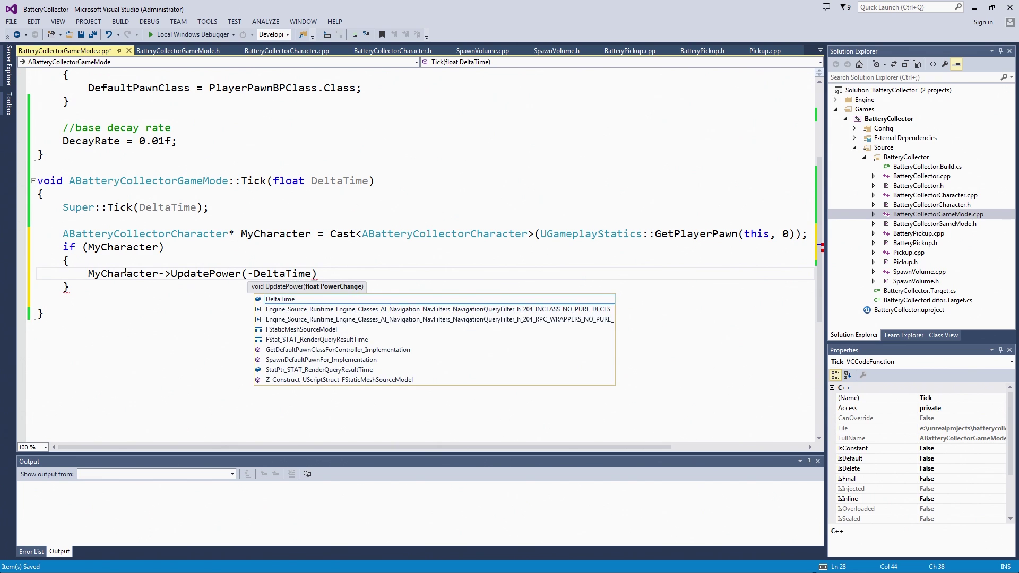
type("*Decar")
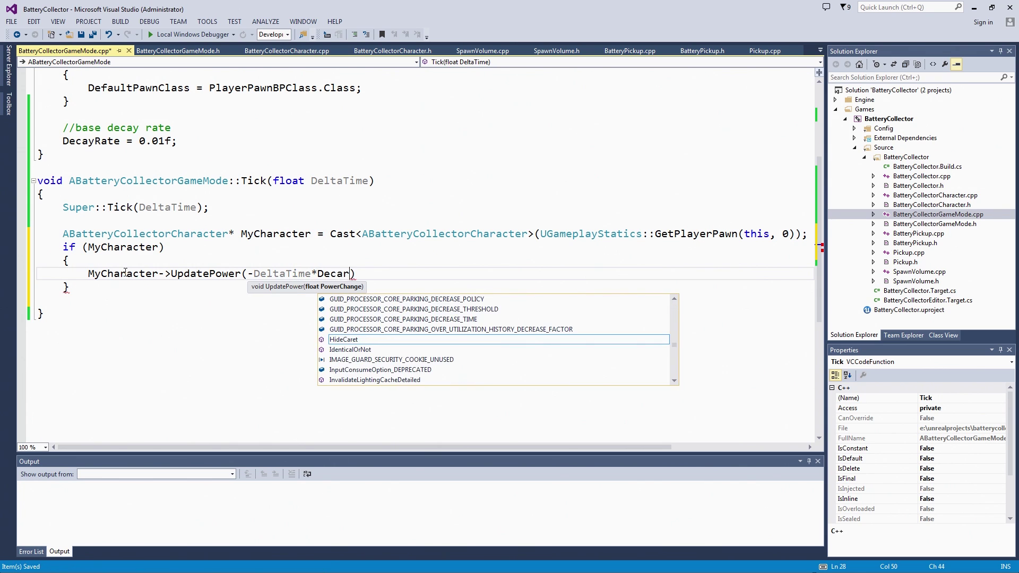
key("BackSpace")
type("yRate*")
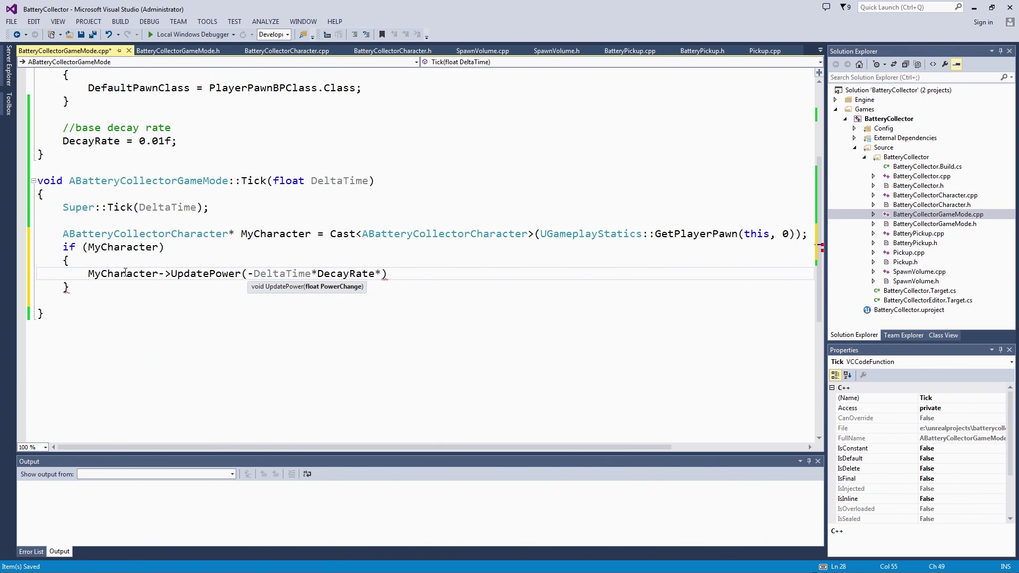
type("(MyC")
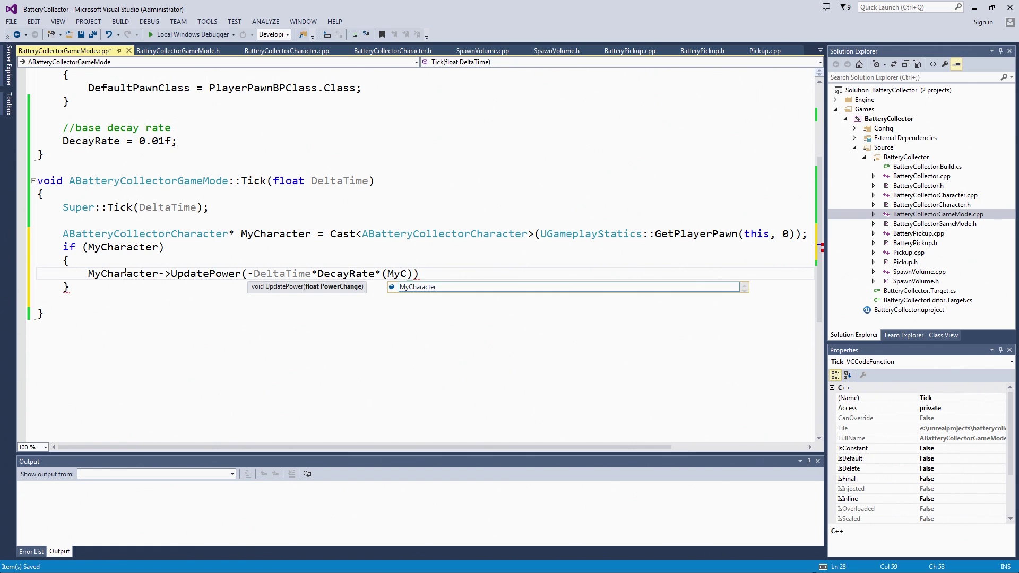
type("hara")
type("cter")
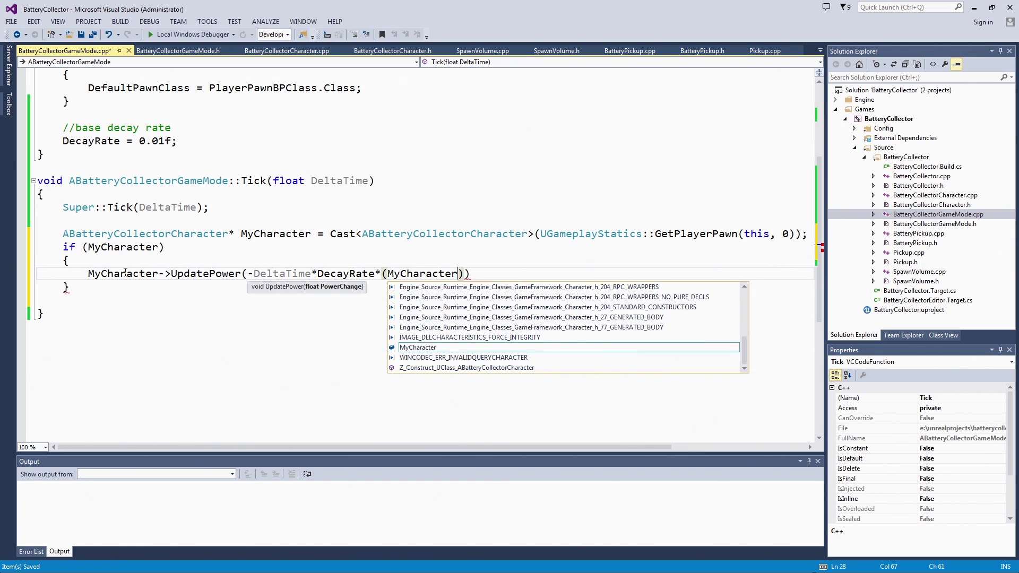
type("->GetIni")
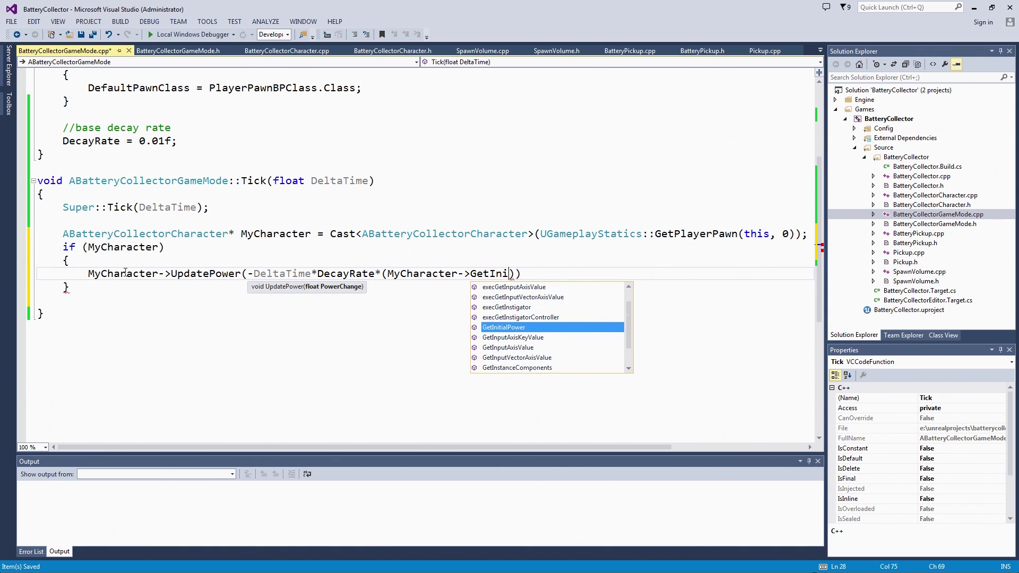
type("tialPower")
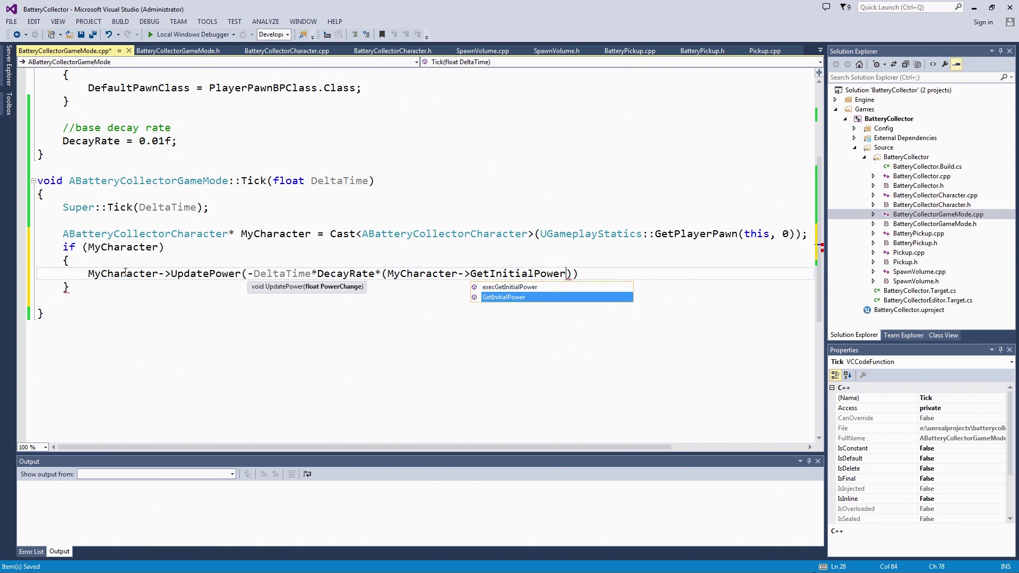
type(")")
key("Left")
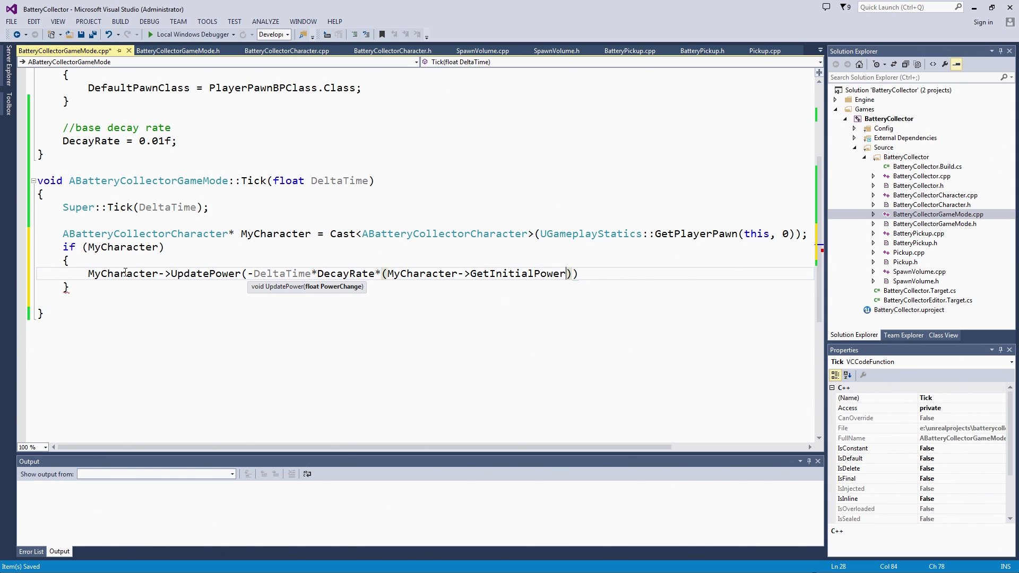
type("()")
key("Right")
key("Right")
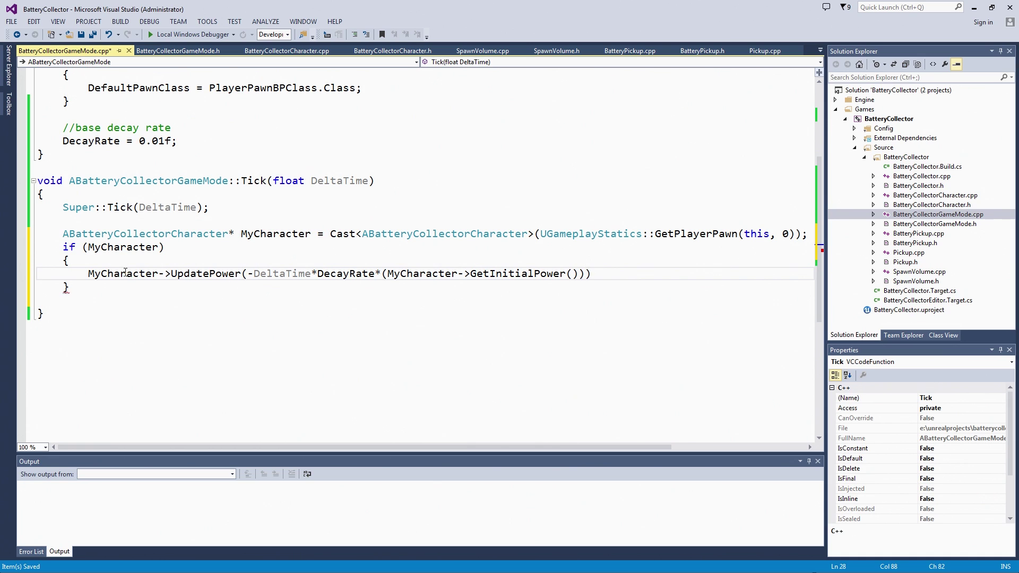
key("ctrl+s")
type(";")
left_click(91, 287)
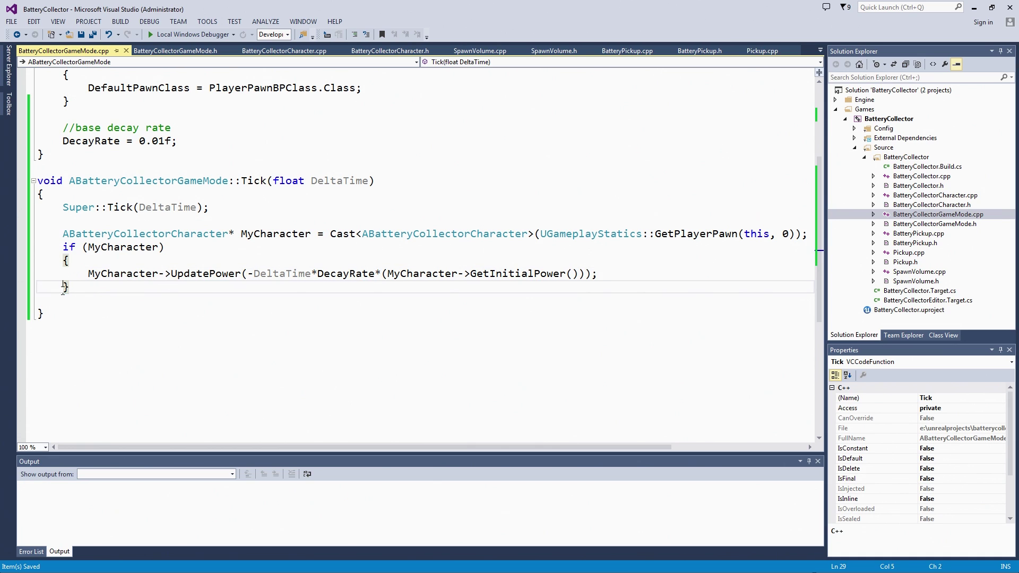
Step: Insert a blank line after the if (MyCharacter) opening brace, above UpdatePower
key("Up")
key("End")
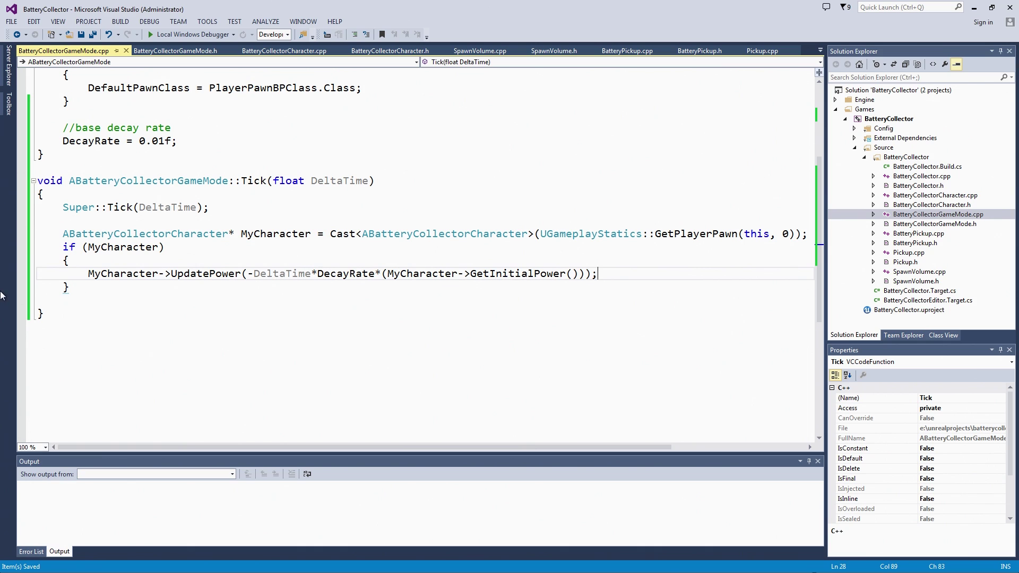
left_click(65, 287)
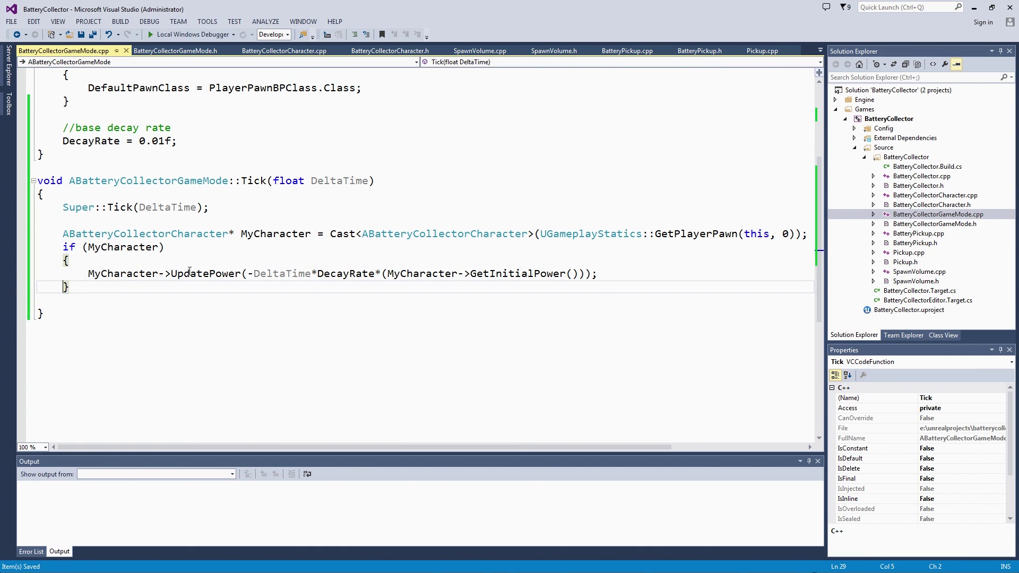
left_click(94, 273)
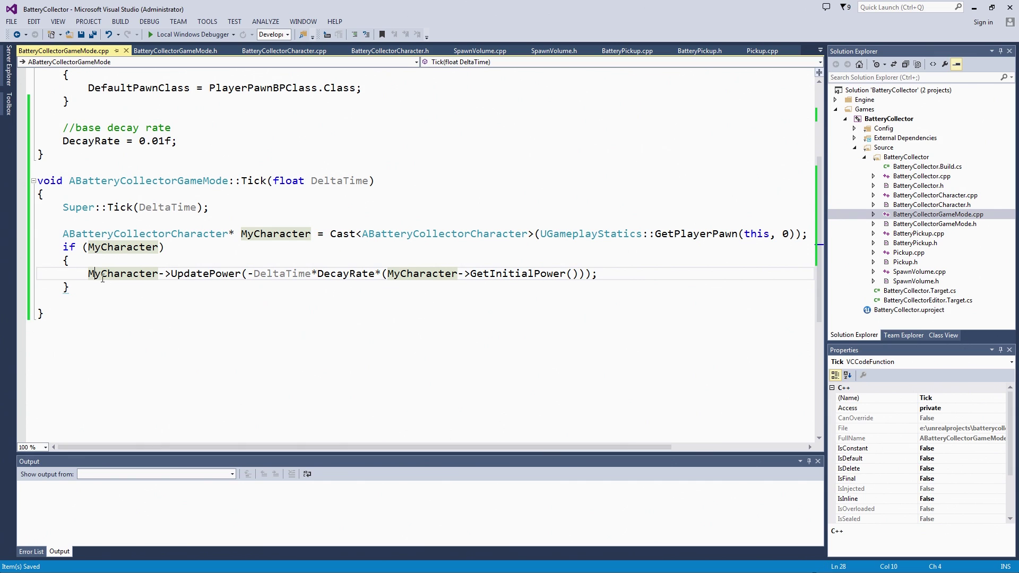
left_click(97, 260)
key("Return")
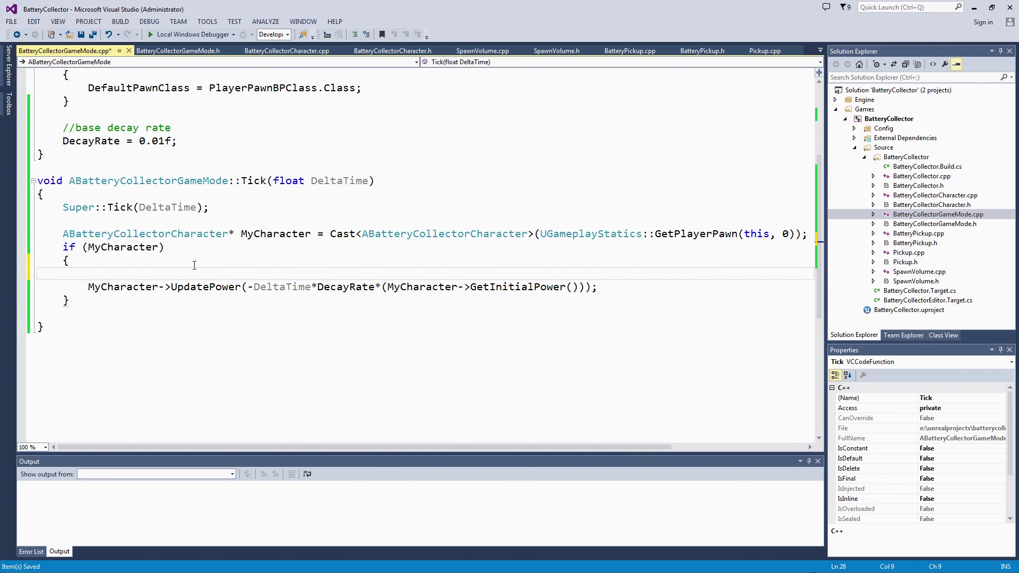
type("if (")
type("MyCa")
Step: Write the 'if (MyCharacter->GetCurrentPower() > 0)' check with its opening brace in Tick
key("BackSpace")
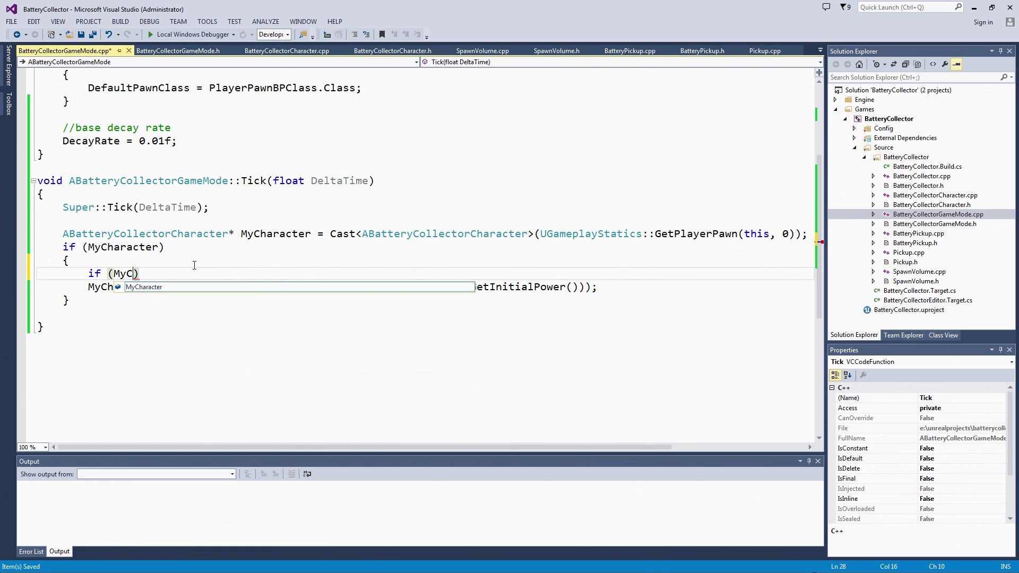
type("haracter")
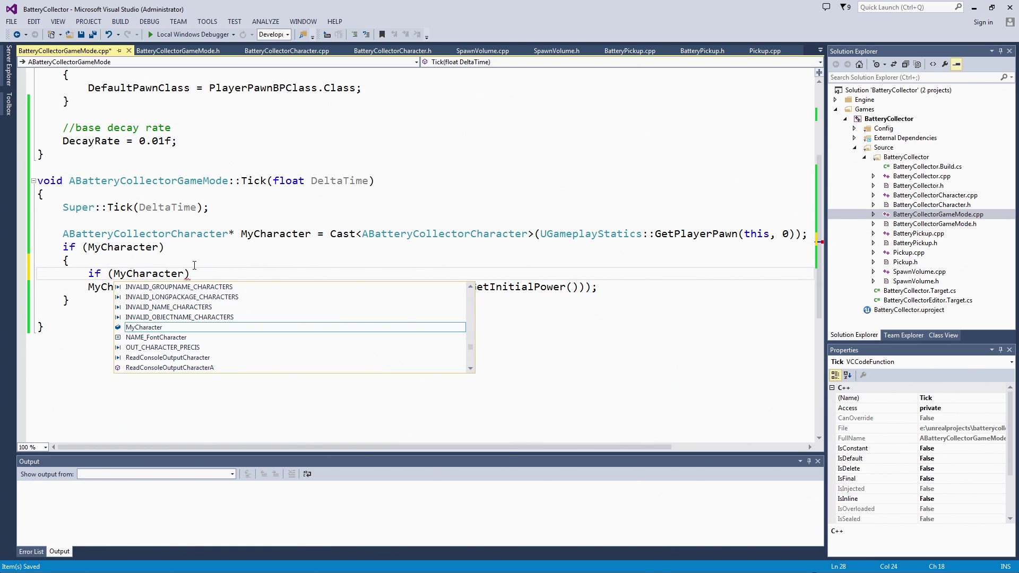
type("-")
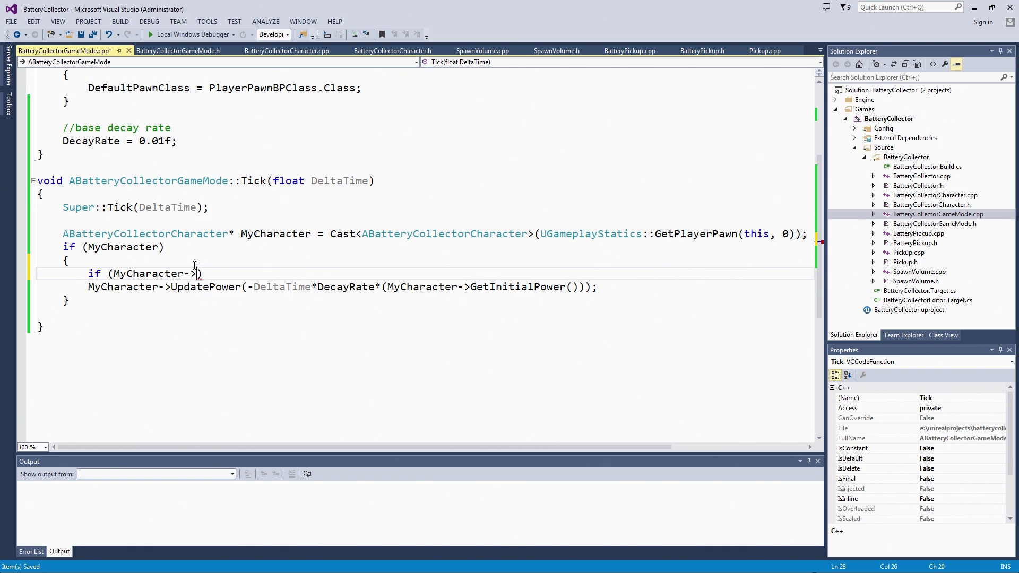
type(">GetP")
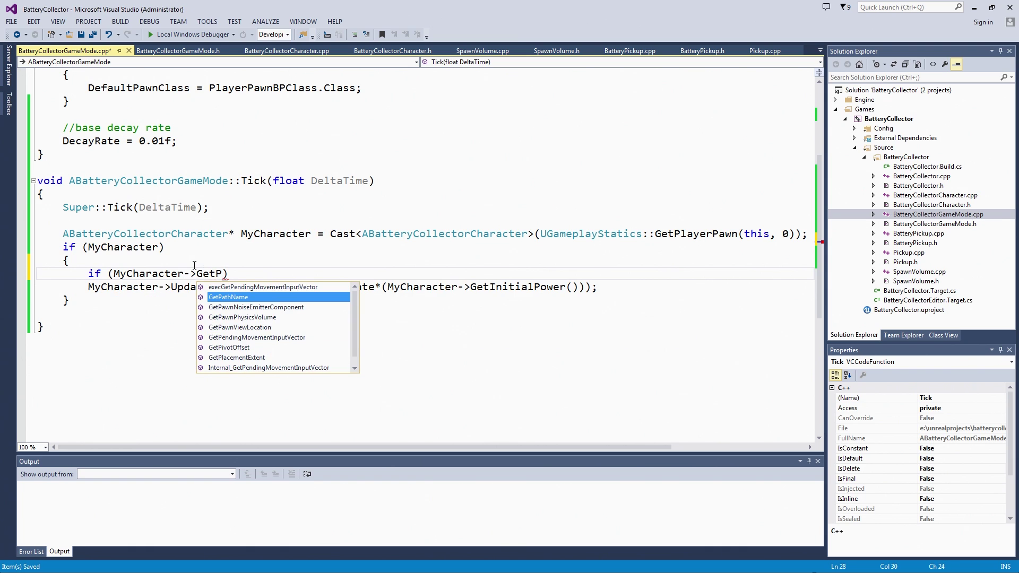
key("BackSpace")
type("CurrentP")
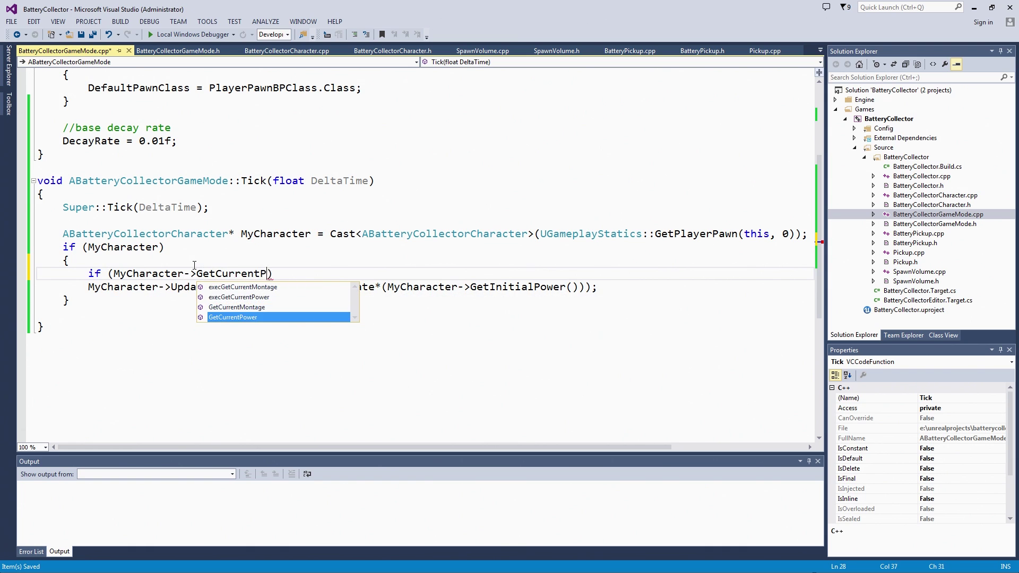
type("ower() ")
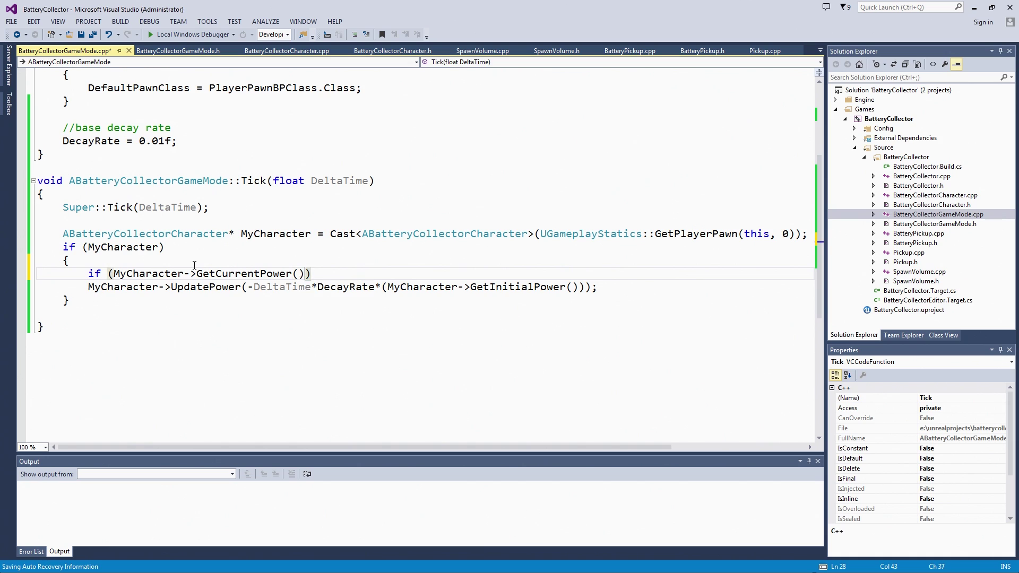
type("> 0")
key("Return")
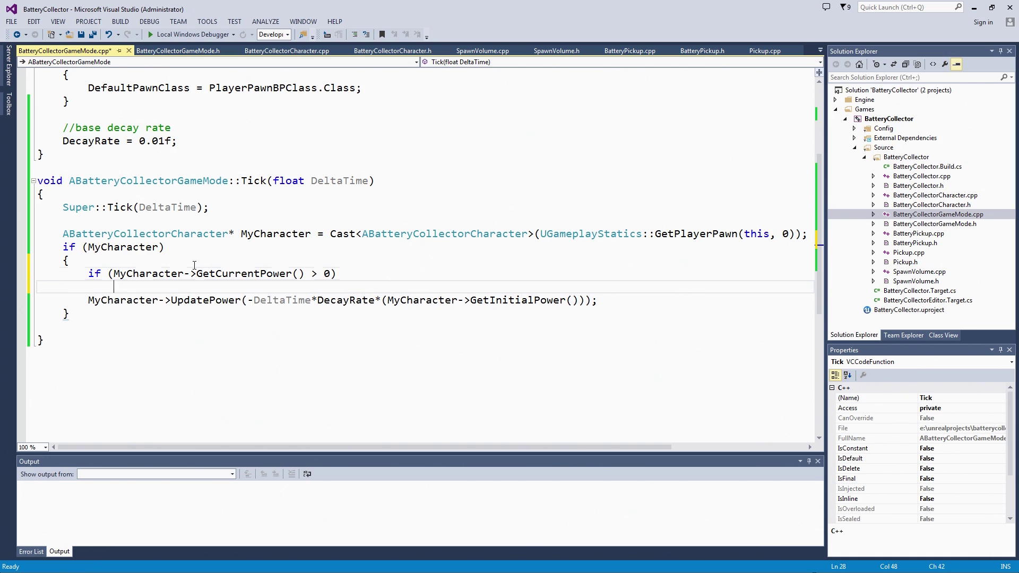
type("{")
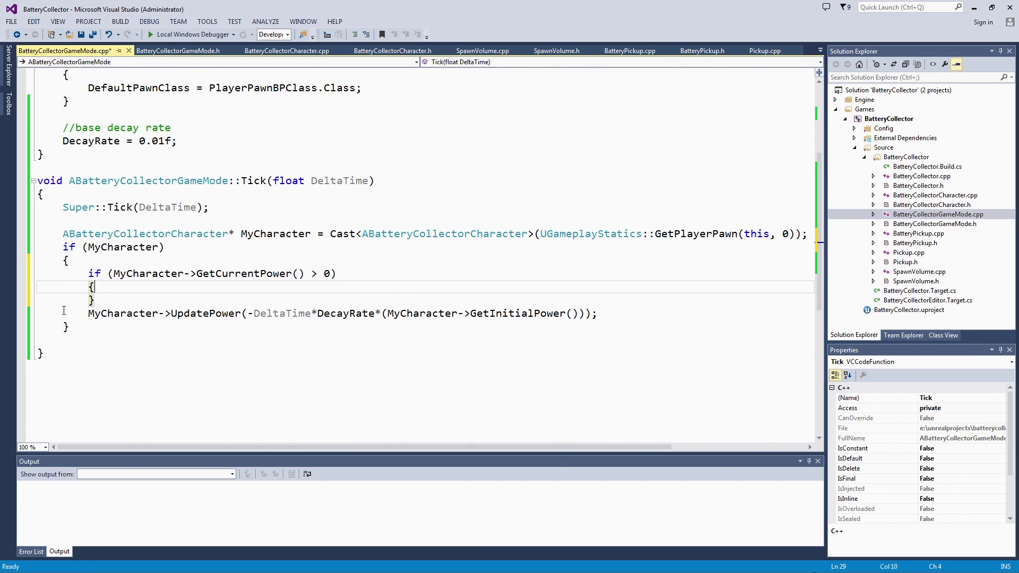
Step: Move the UpdatePower line inside the new power check's braces
left_click_drag(88, 313, 615, 317)
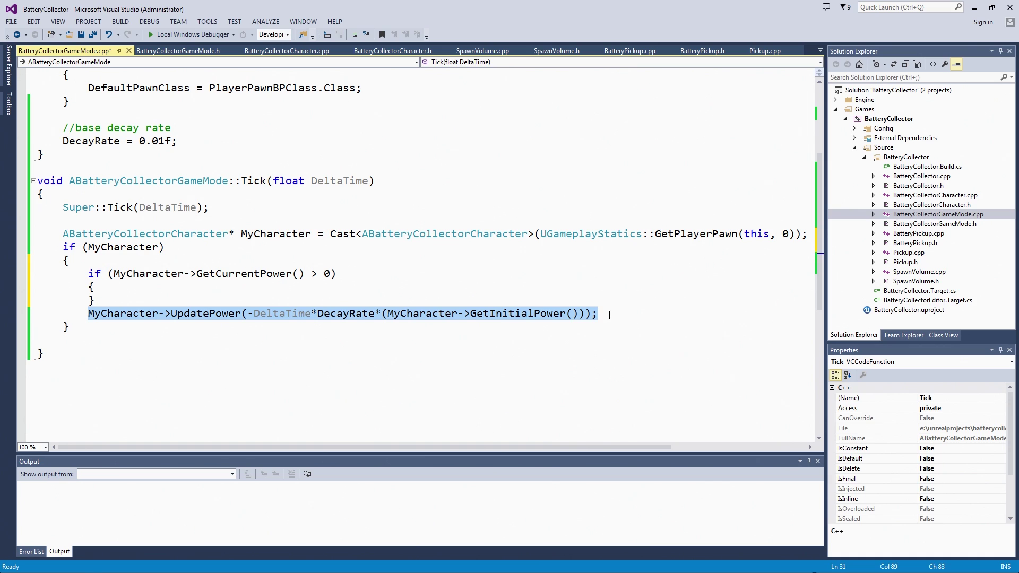
key("ctrl+x")
left_click(148, 284)
key("Return")
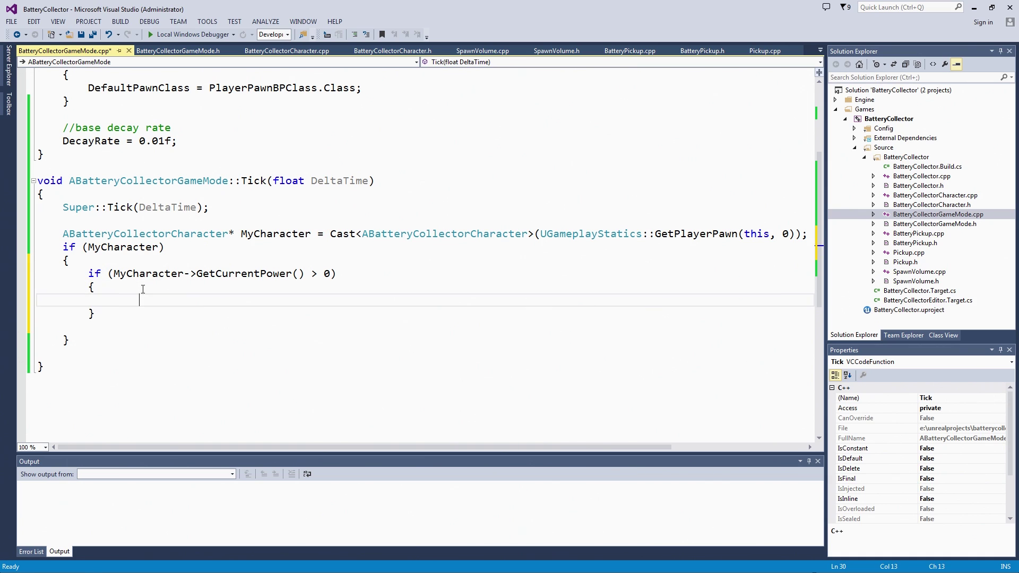
key("ctrl+v")
left_click(67, 339)
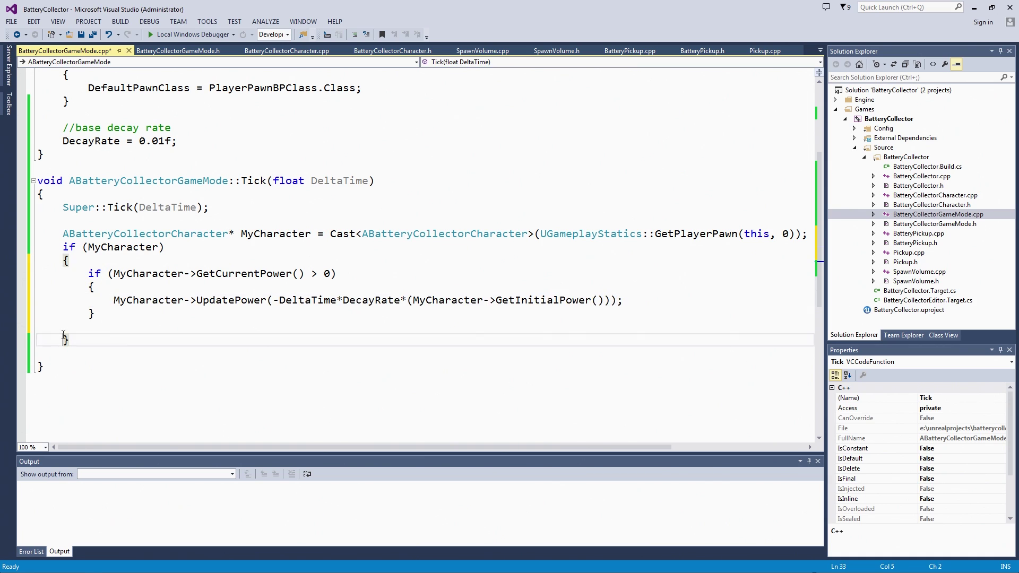
Step: Add comments above the character cast and inside the if (MyCharacter) block
key("BackSpace")
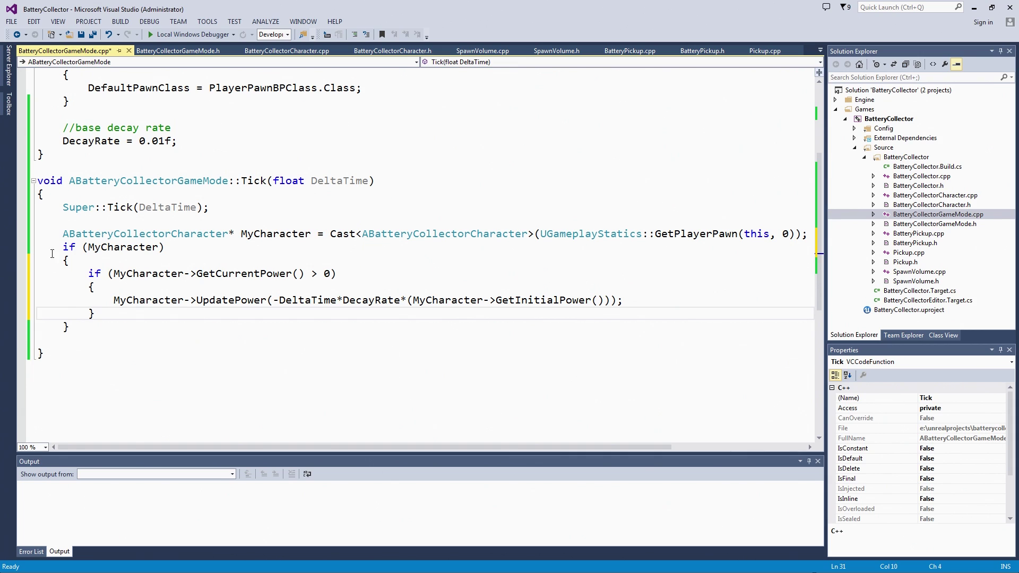
left_click(87, 221)
key("Return")
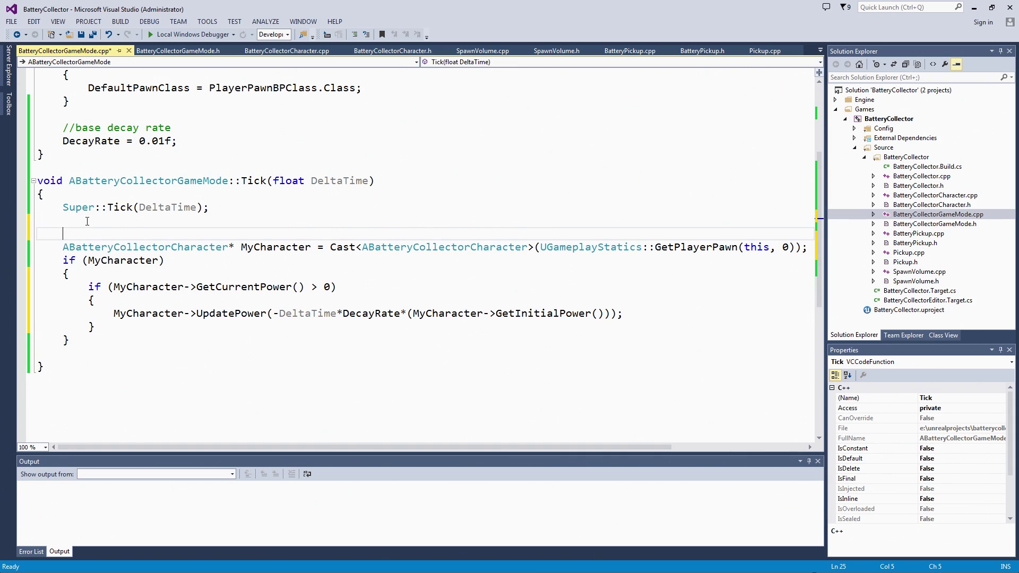
type("// ")
type("Check that")
type(" we are using the batt")
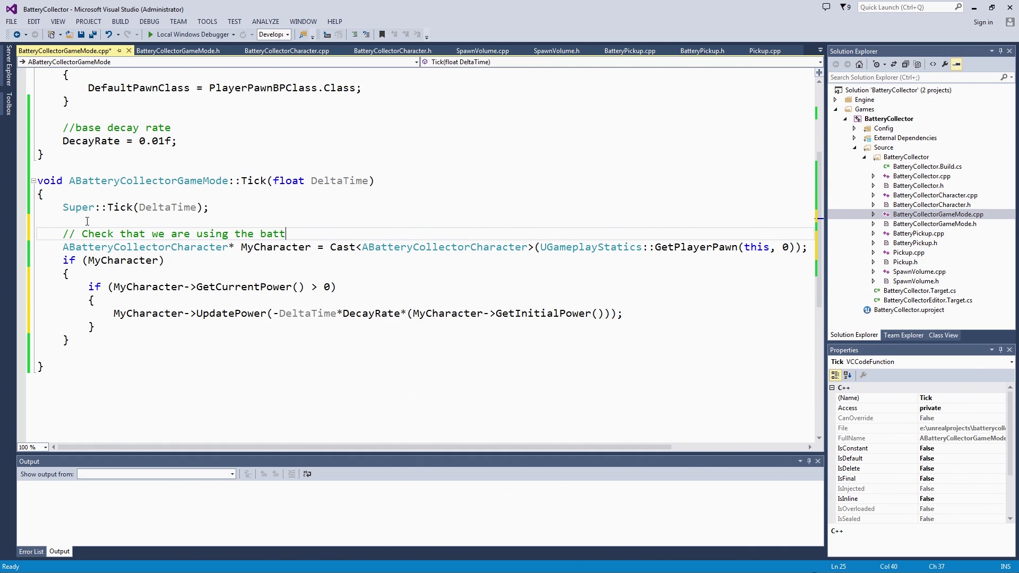
type("ery collector ")
type("character")
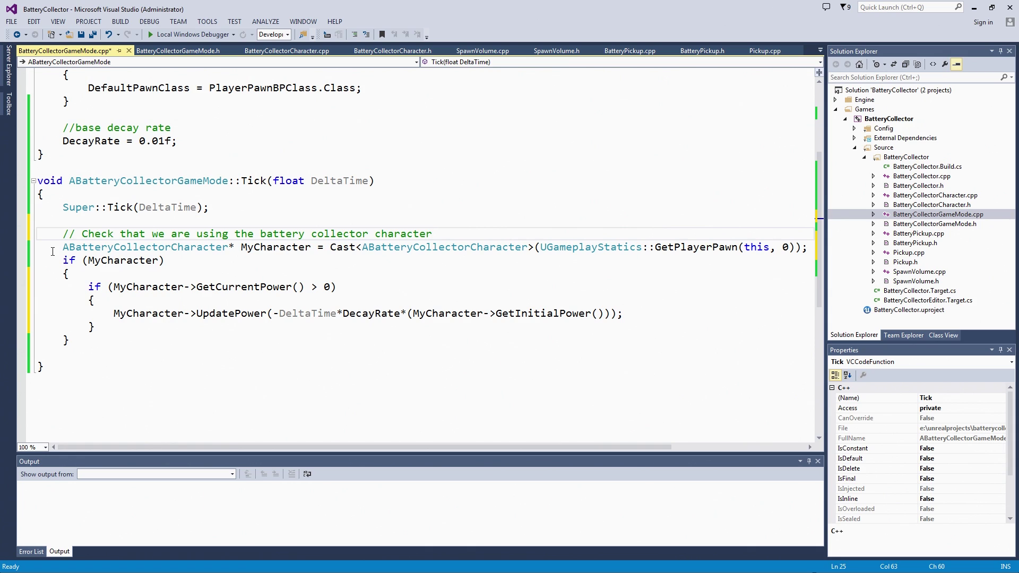
left_click(111, 273)
key("Return")
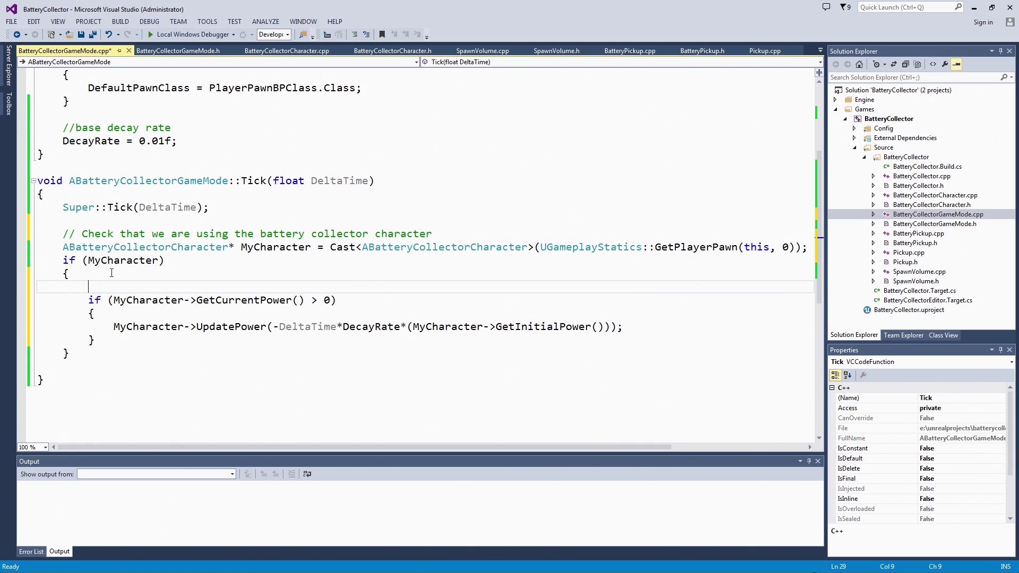
type("// if ")
type("the chara")
type("cter's power is ")
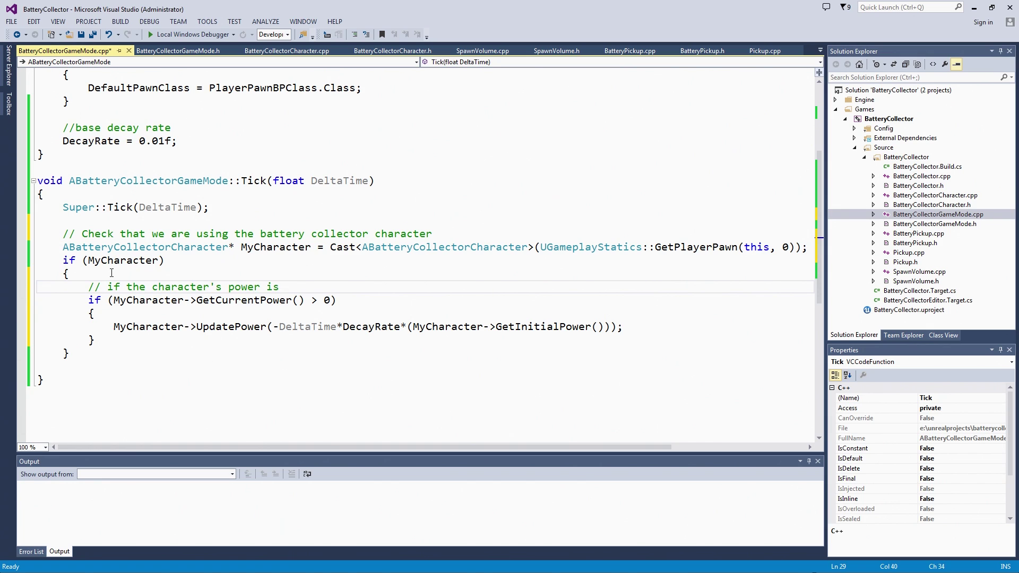
type("positiv")
Step: Add a decay-rate comment above the UpdatePower call and save the file
key("Down")
key("Down")
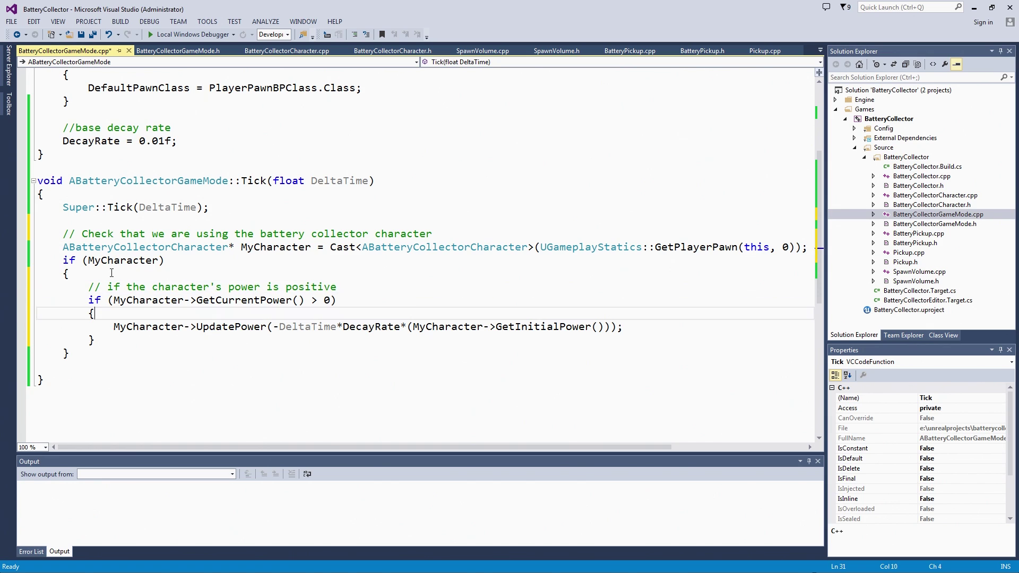
key("Down")
key("Up")
key("Return")
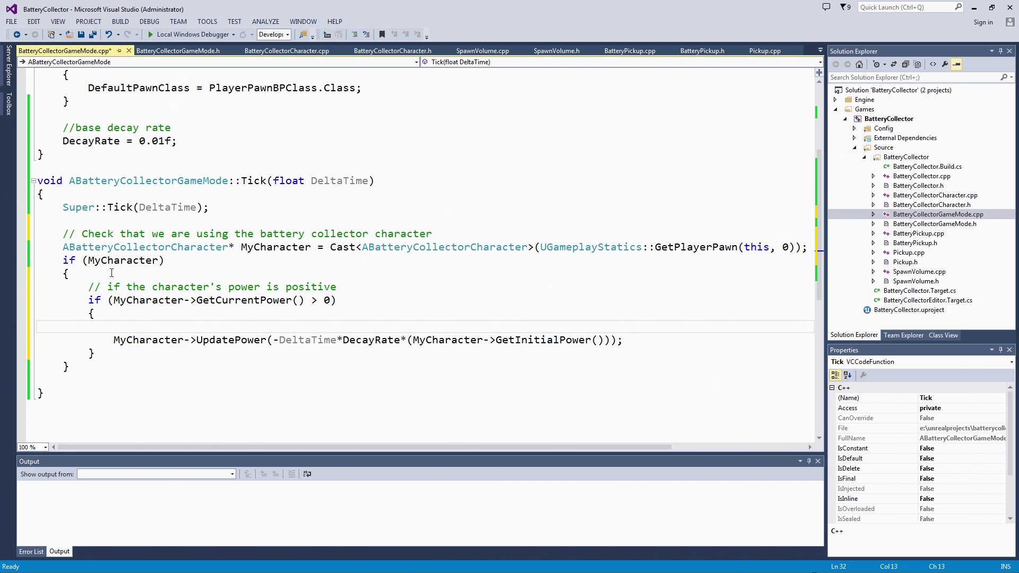
type("// decreas")
type("e the ch")
type("aracter's power u")
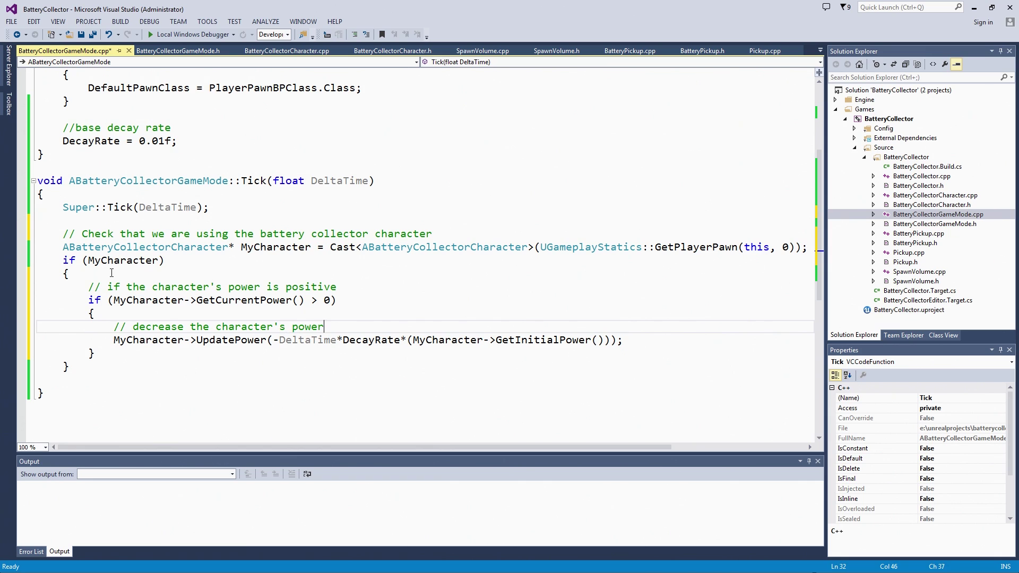
type("sing the decay ")
type("rate")
key("ctrl+s")
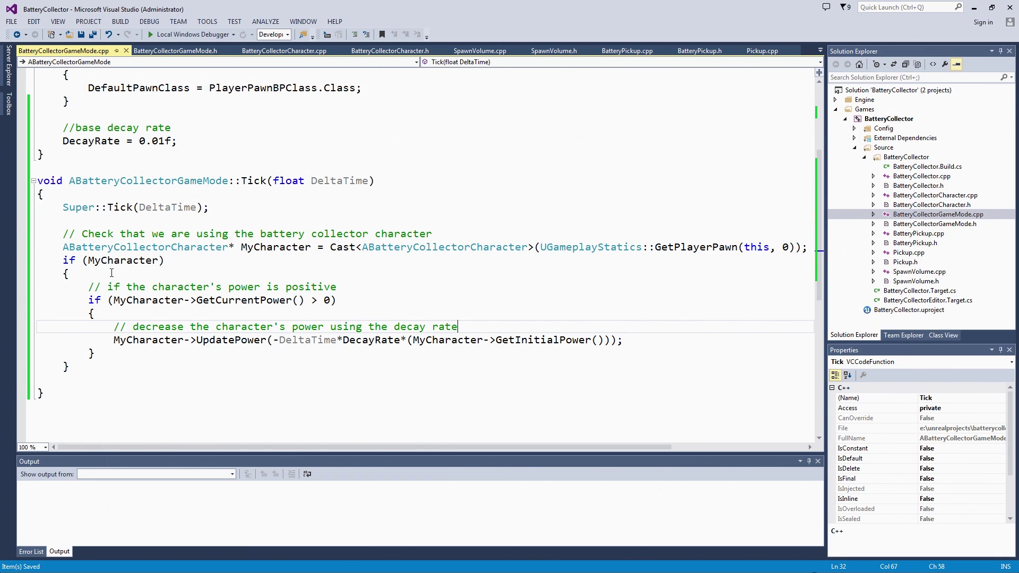
Step: Highlight the -DeltaTime, DecayRate and initial power parts of the power update
left_click_drag(272, 340, 339, 340)
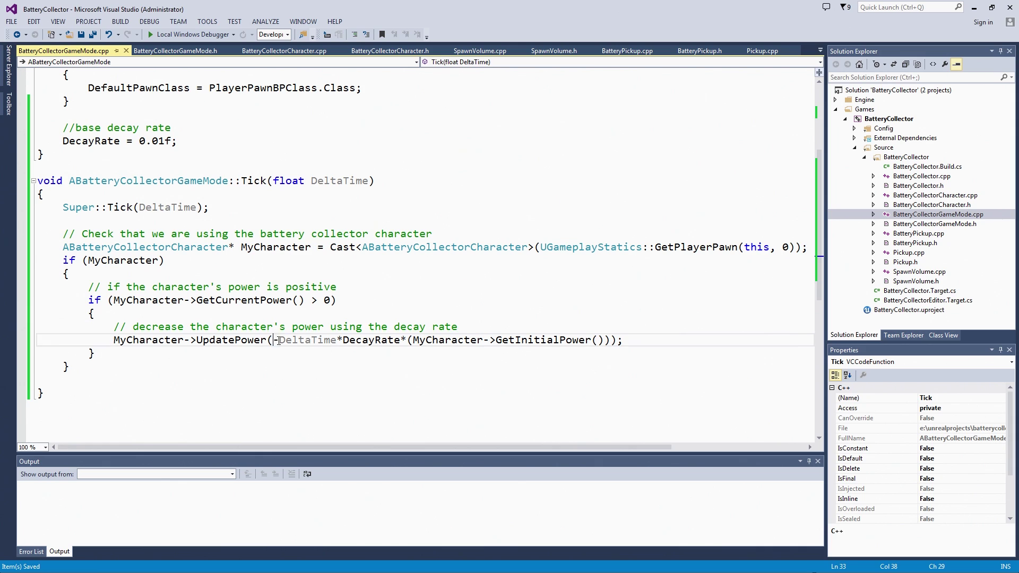
double_click(359, 343)
left_click(434, 353)
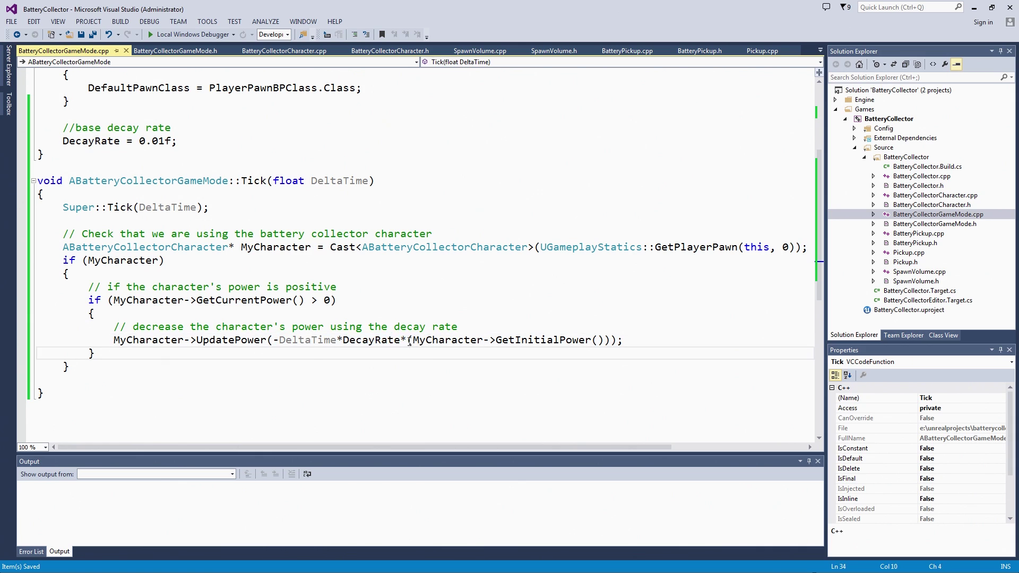
left_click_drag(408, 340, 623, 340)
left_click(627, 342)
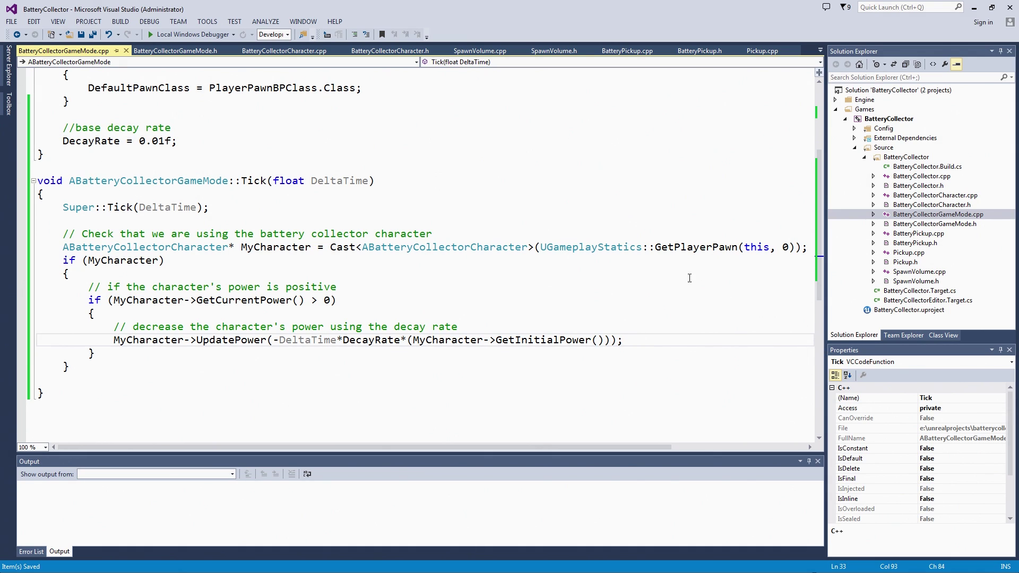
Step: Switch to Unreal Editor and compile the updated power-decay C++ code
key("alt+Tab")
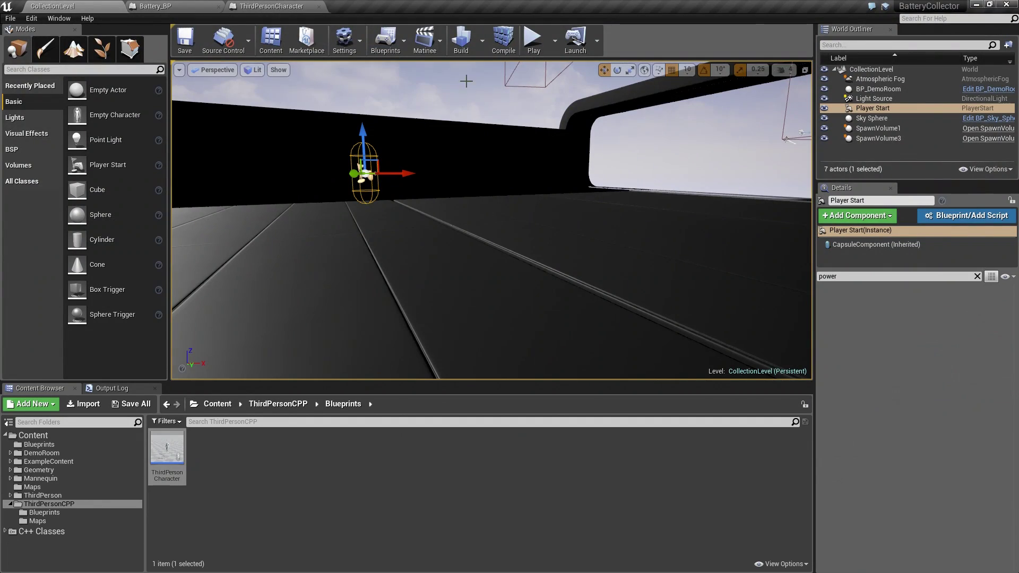
left_click(503, 45)
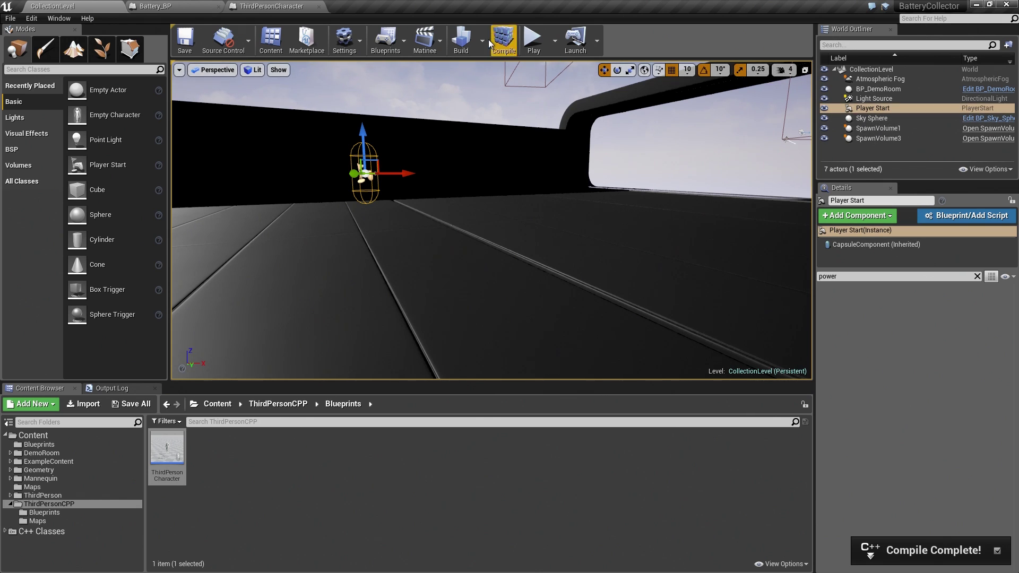
Step: Play the level, select ThirdPersonCharacter and take control in the viewport
left_click(531, 44)
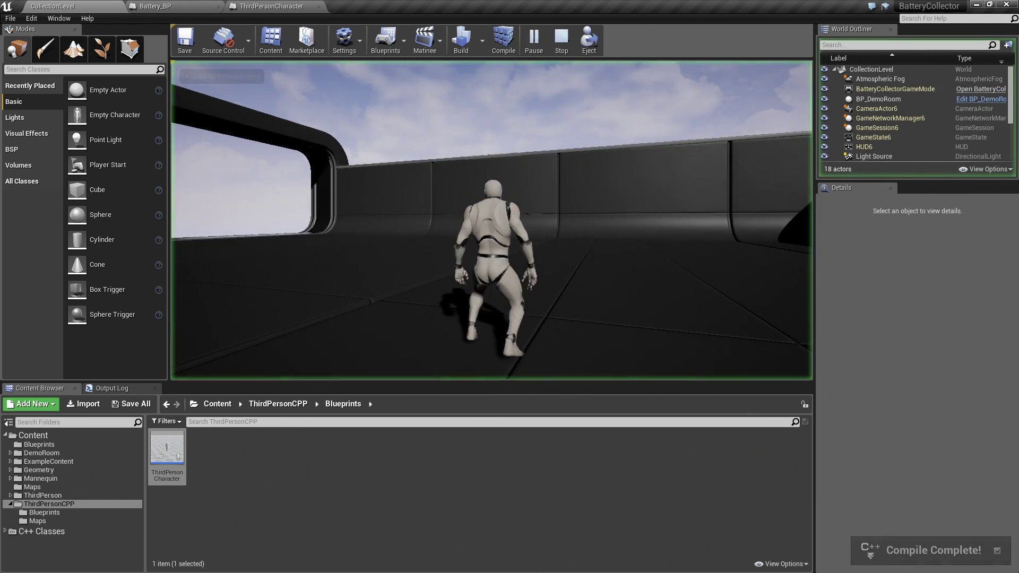
left_click(898, 155)
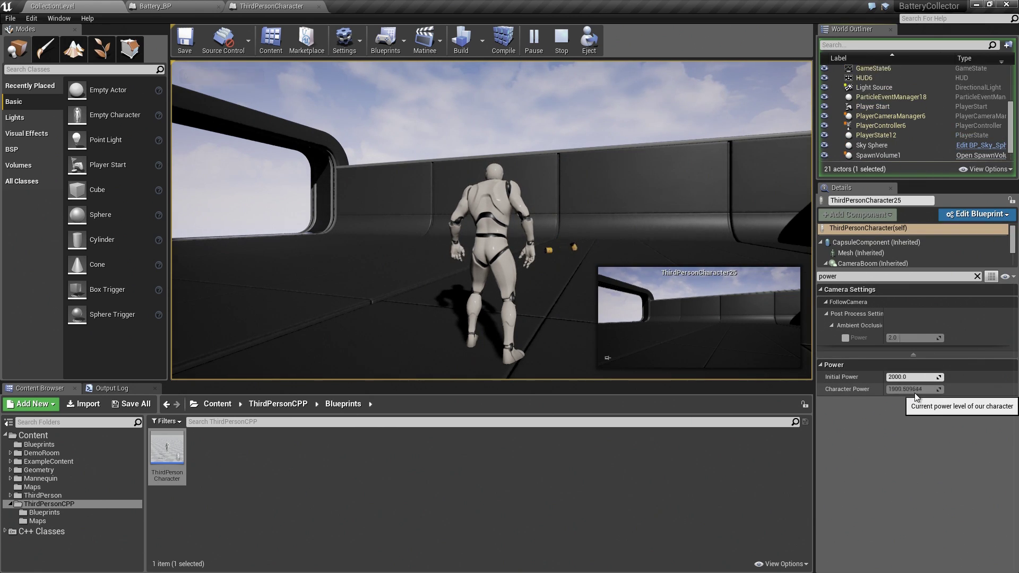
left_click(789, 302)
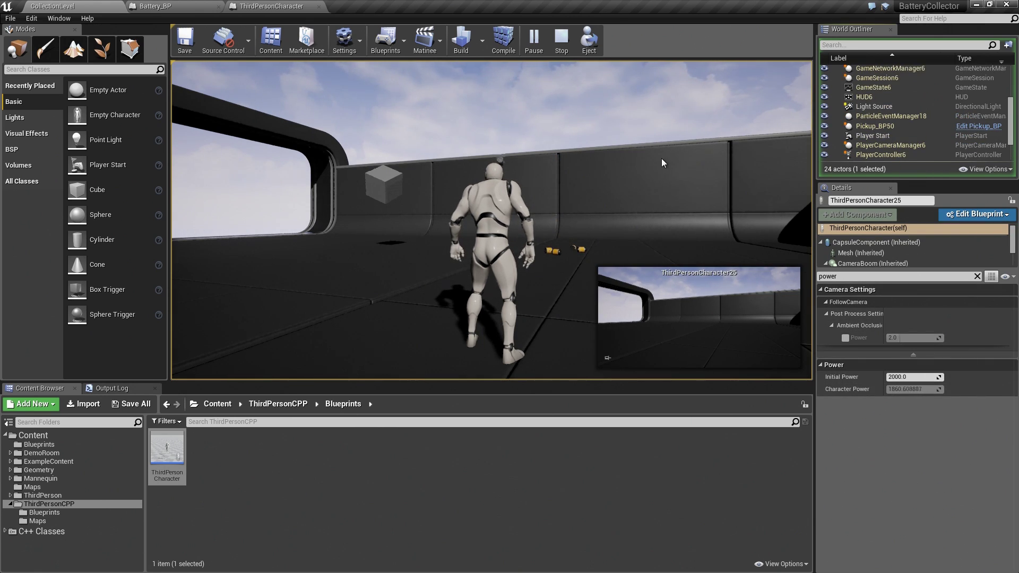
Step: Run the character around collecting batteries while watching Character Power change
key("w")
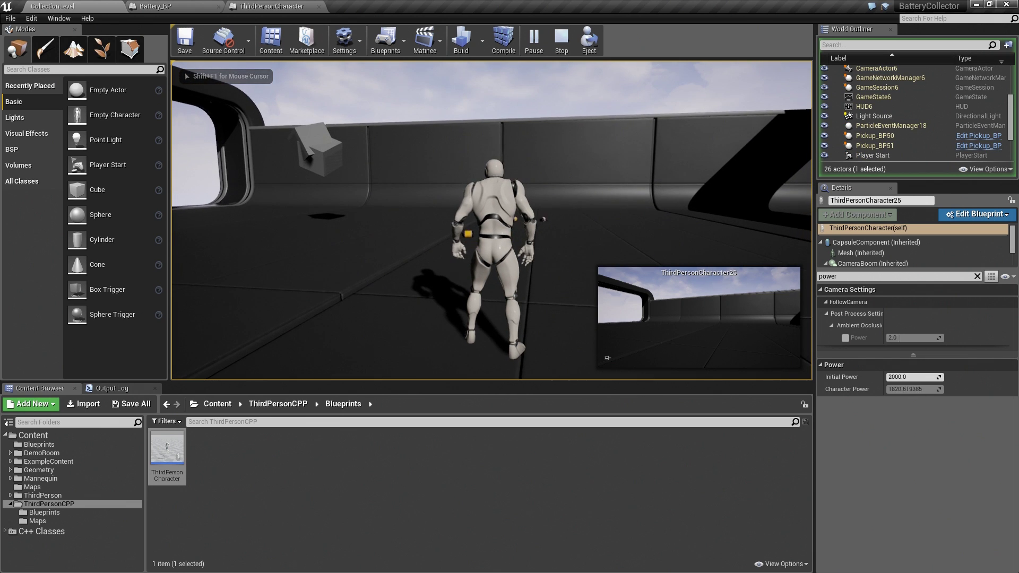
key("c")
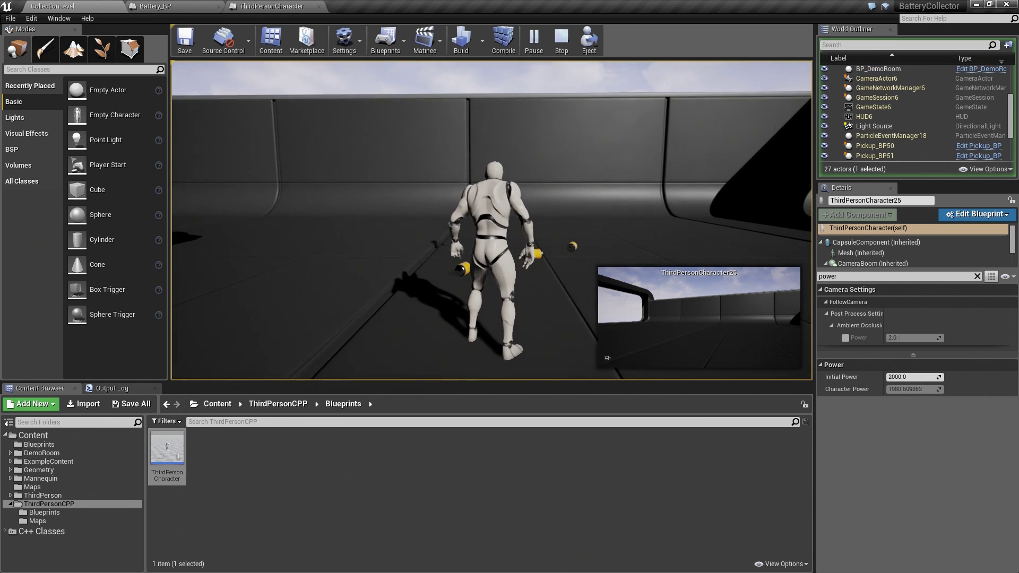
key("c")
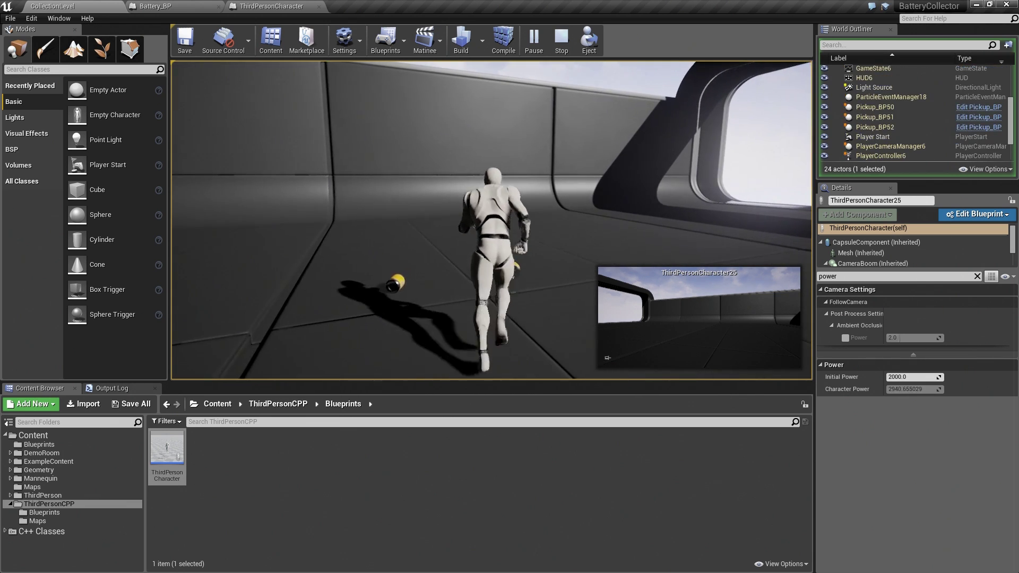
key("c")
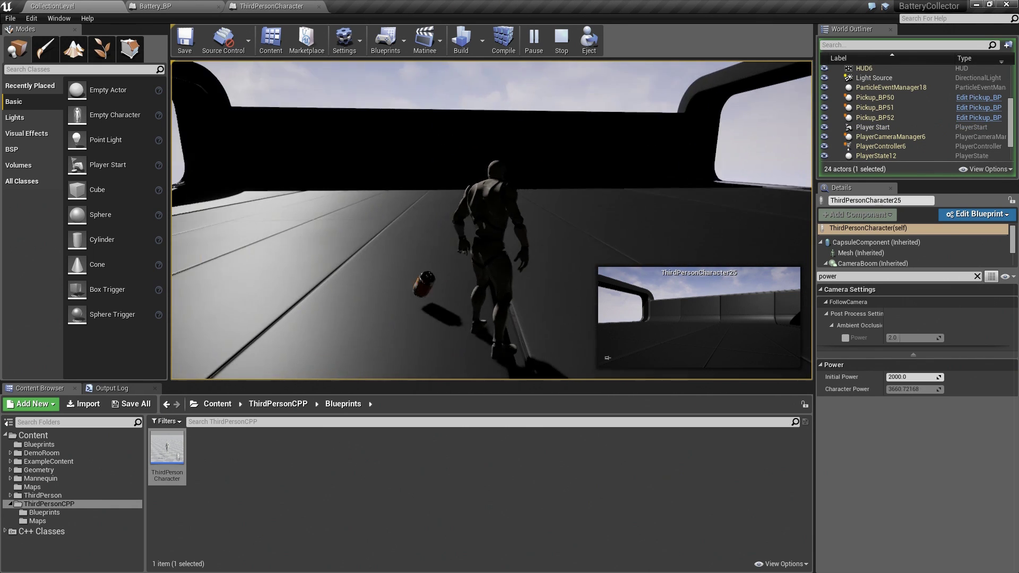
key("c")
key("c")
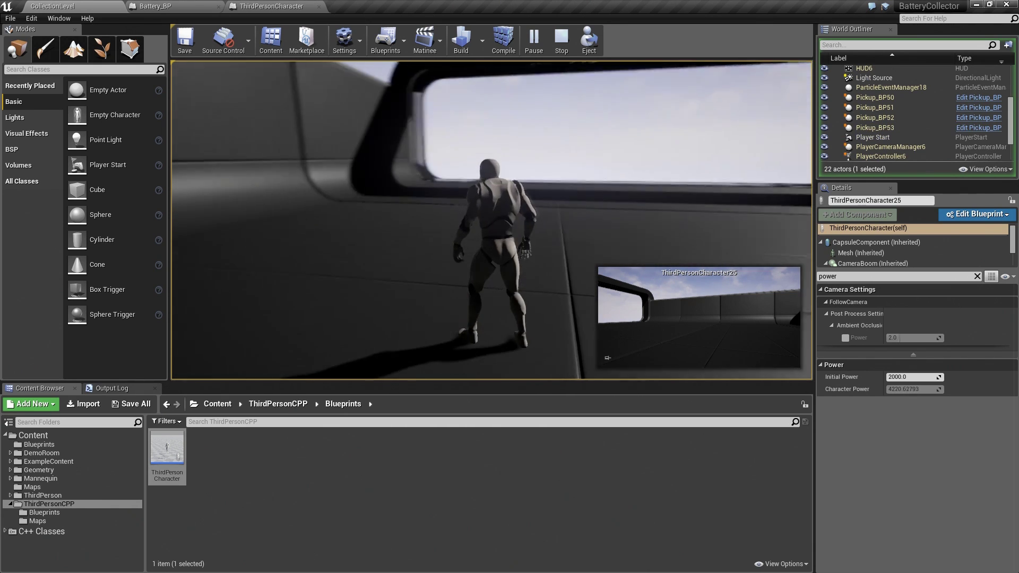